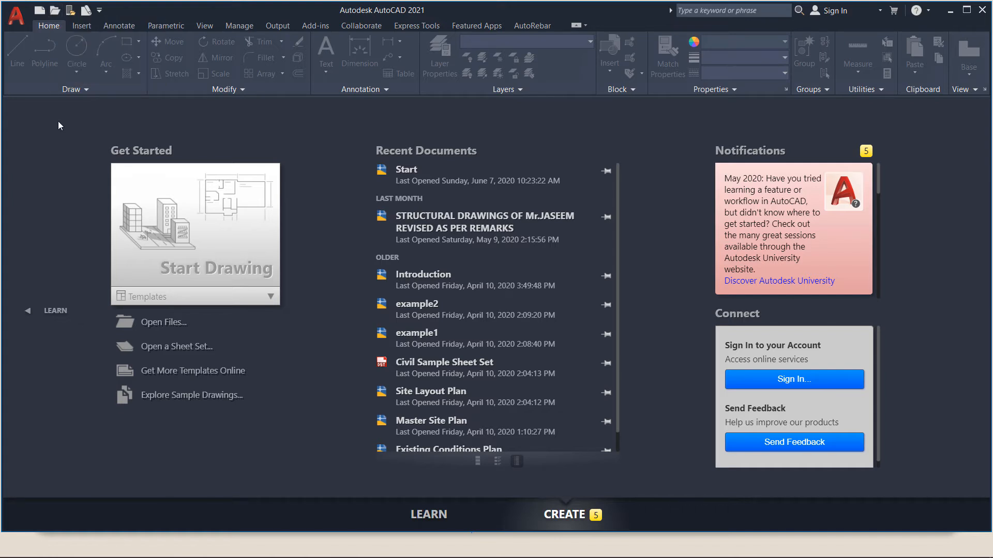
# Preview the available templates for a new drawing, including acad, acadiso, acad3D, acadiso3D, Tutorial-iArch and Tutorial-mArch
pyautogui.click(40, 12)
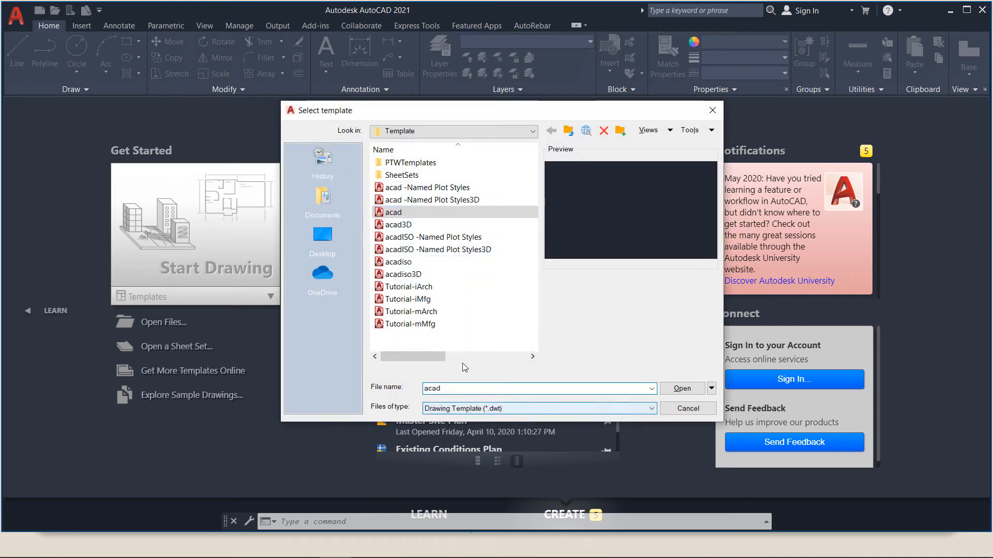
pyautogui.click(395, 214)
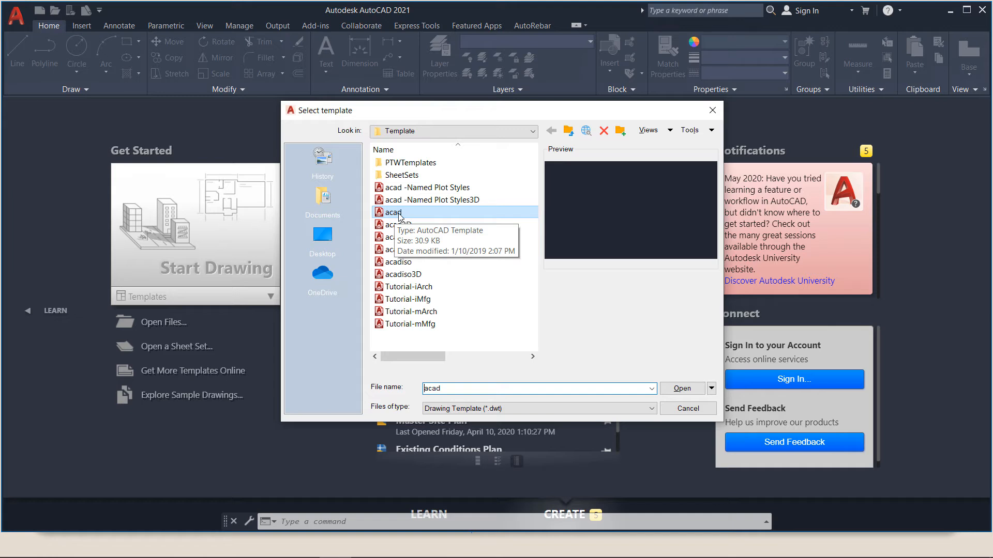
pyautogui.click(408, 264)
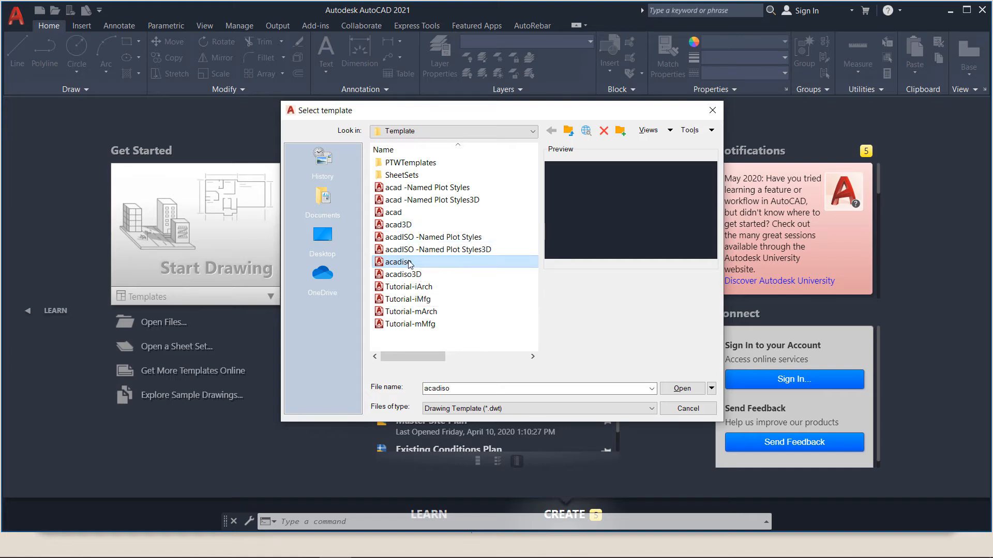
pyautogui.click(407, 213)
pyautogui.click(408, 225)
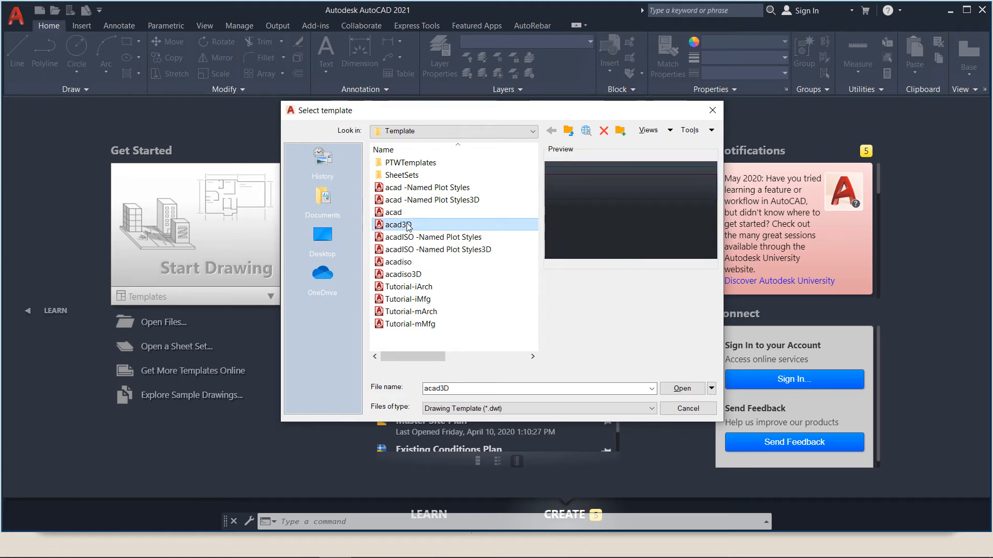
pyautogui.click(408, 276)
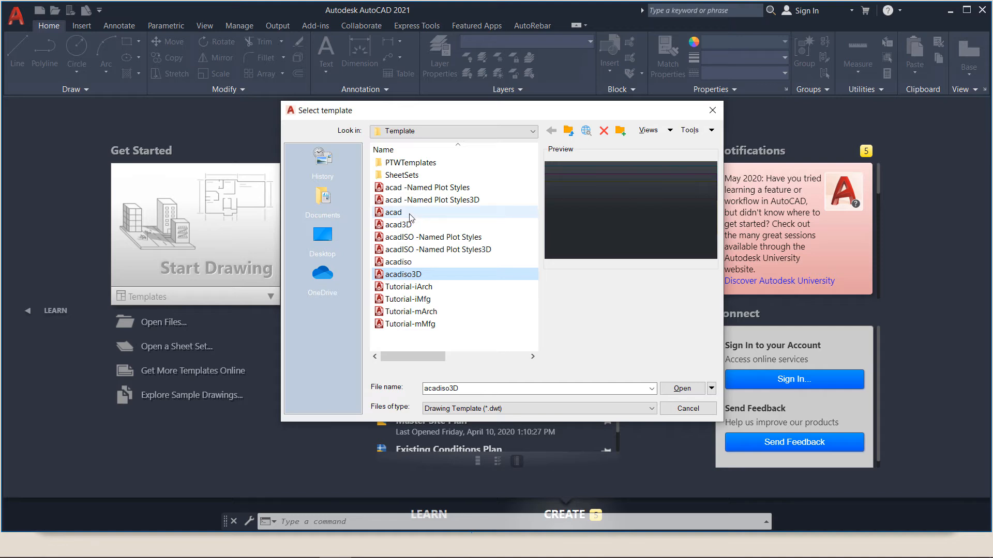
pyautogui.click(413, 290)
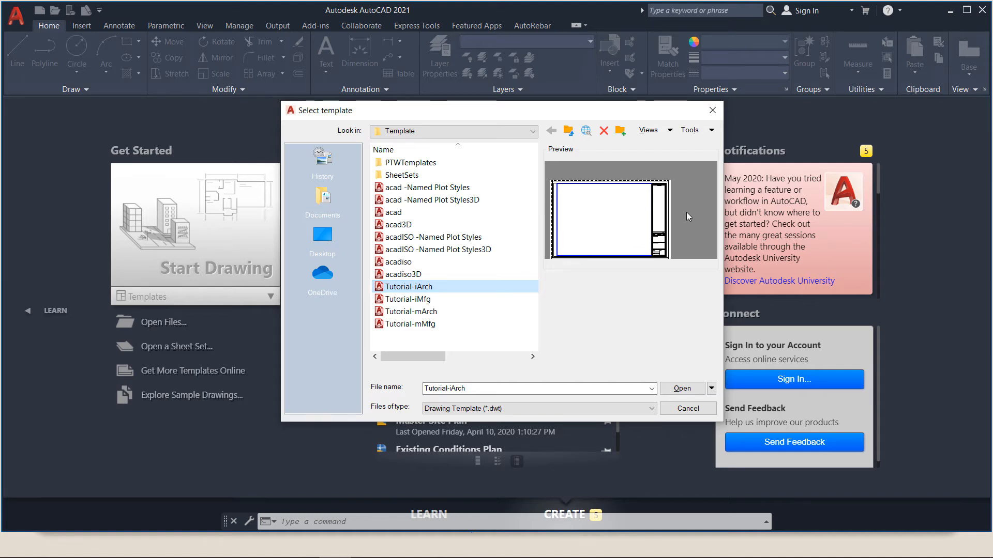
pyautogui.click(425, 299)
pyautogui.click(431, 312)
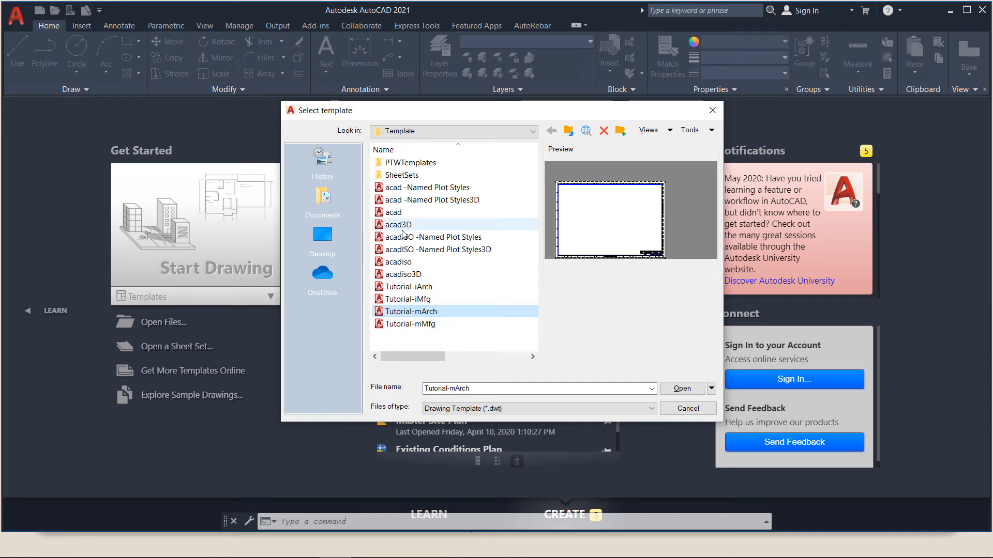
# Create the new drawing from the acad template
pyautogui.click(396, 215)
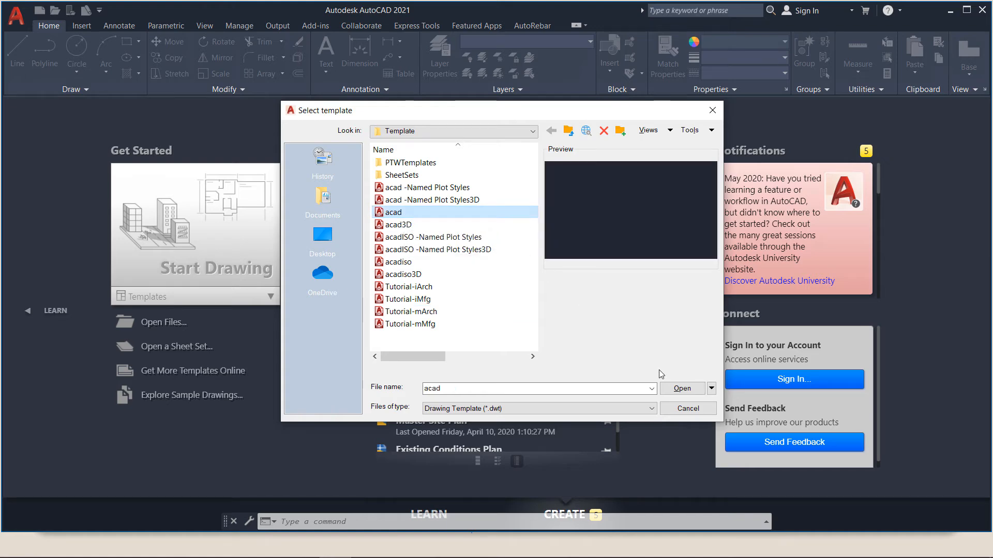
pyautogui.click(672, 389)
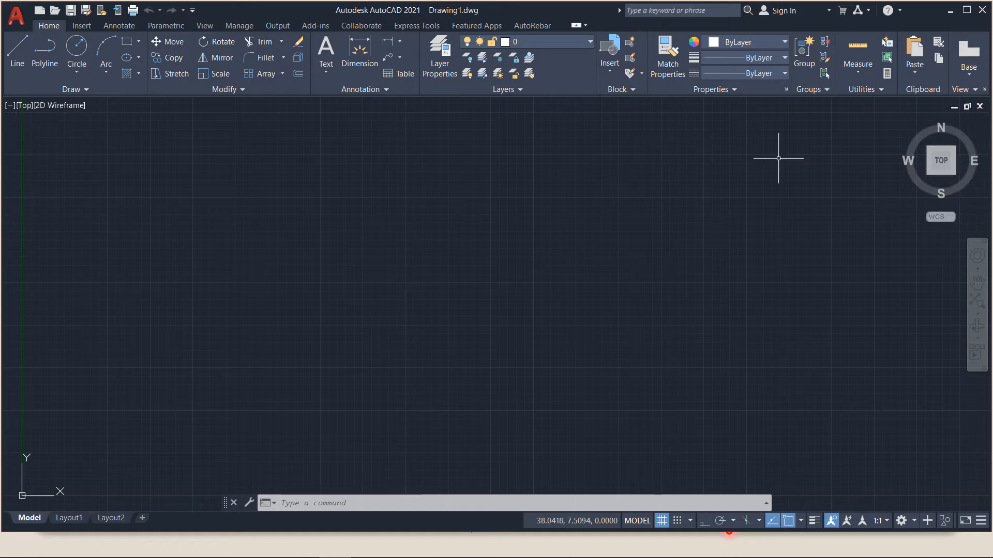
# Show the menu bar and display the AutoCAD Draw toolbar, docked vertically along the left edge of the drawing area
pyautogui.click(192, 10)
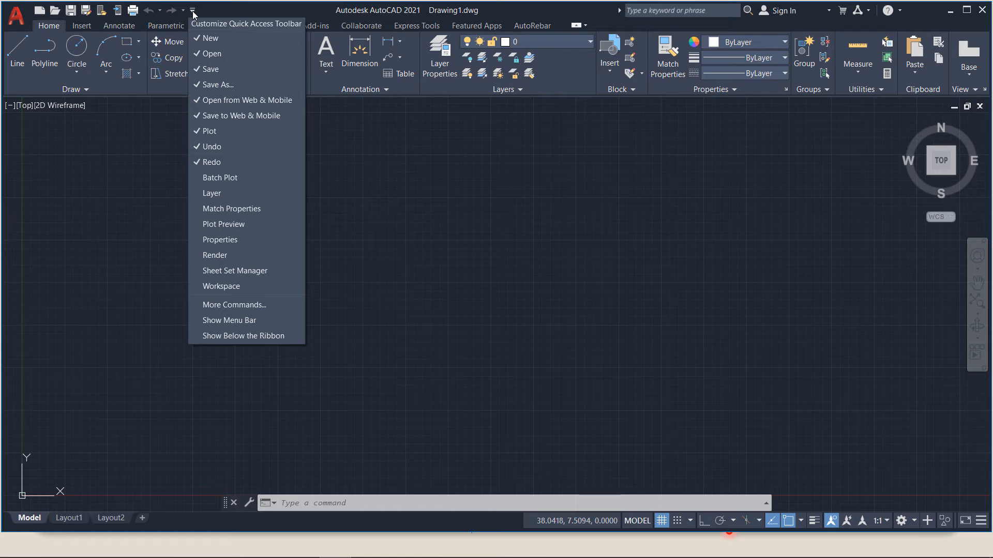
pyautogui.click(223, 320)
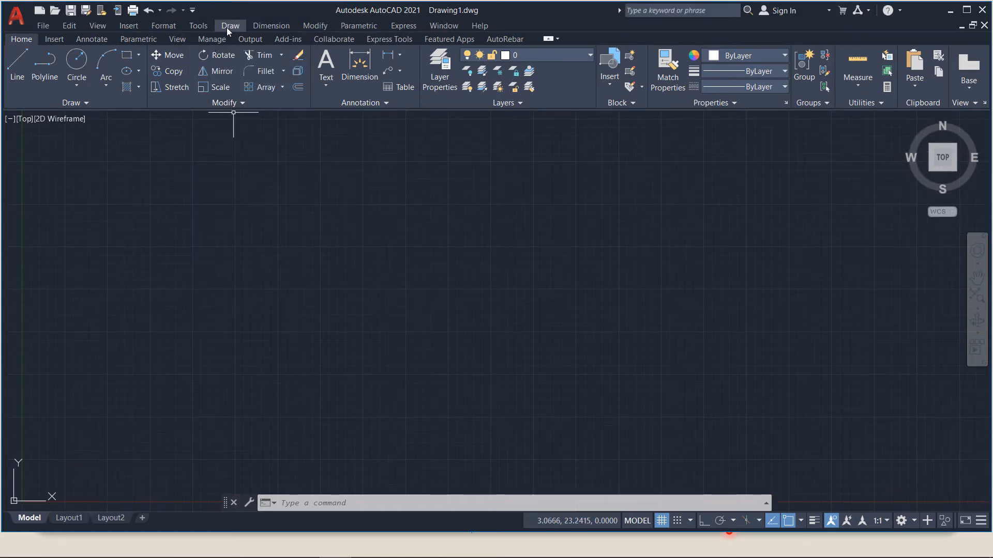
pyautogui.click(200, 25)
pyautogui.moveTo(215, 67)
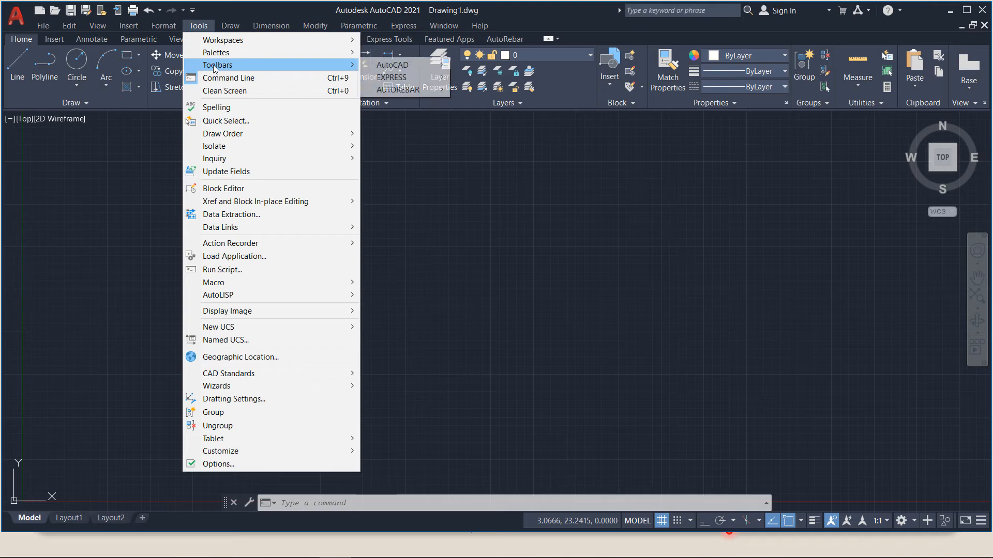
pyautogui.moveTo(400, 67)
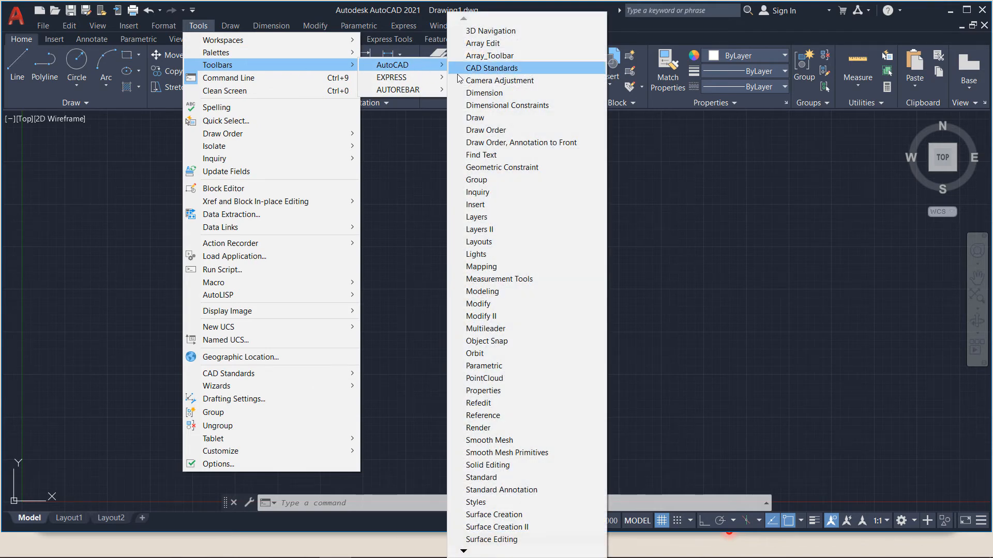
pyautogui.click(474, 119)
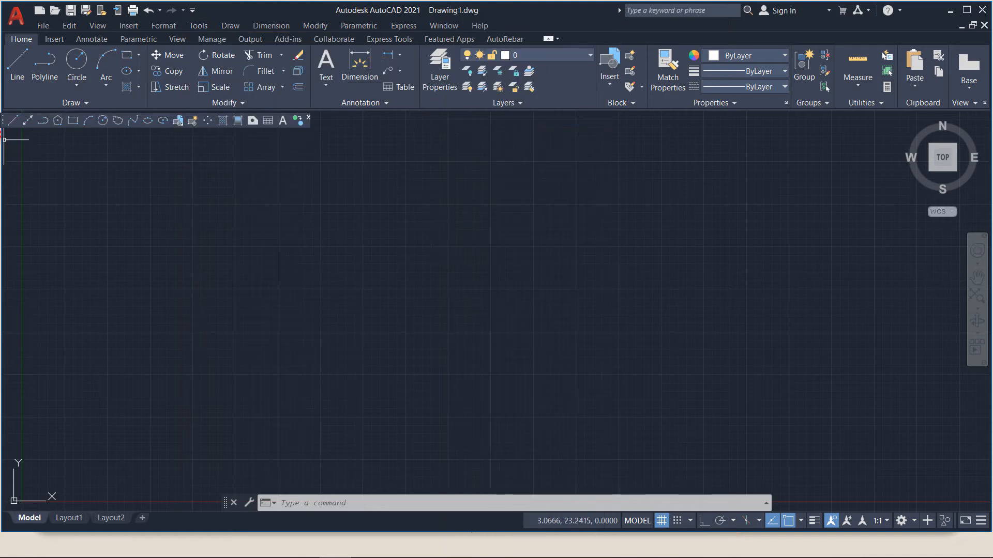
pyautogui.moveTo(2, 124); pyautogui.dragTo(9, 177)
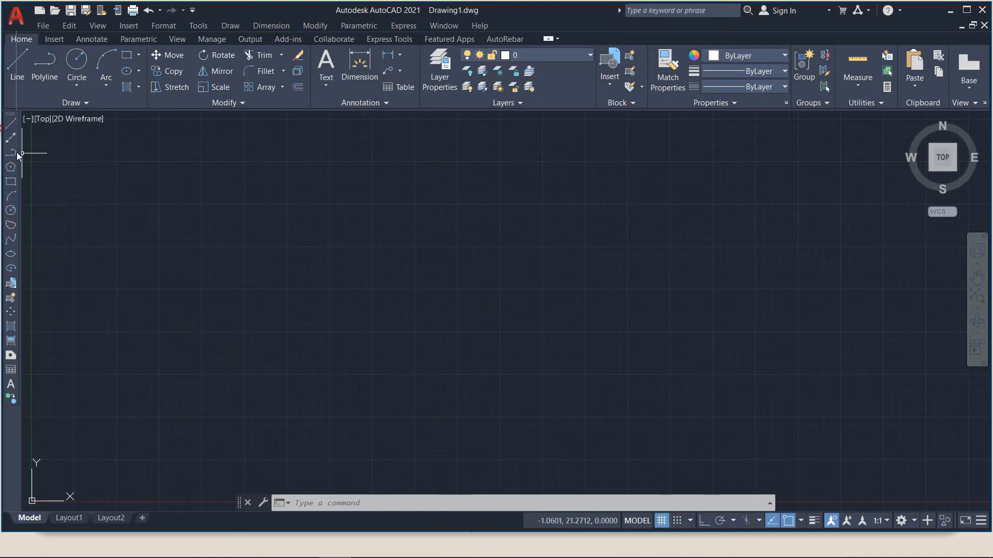
# Display the AutoCAD Modify toolbar, docked vertically along the right edge of the drawing area, and hide the menu bar
pyautogui.click(230, 25)
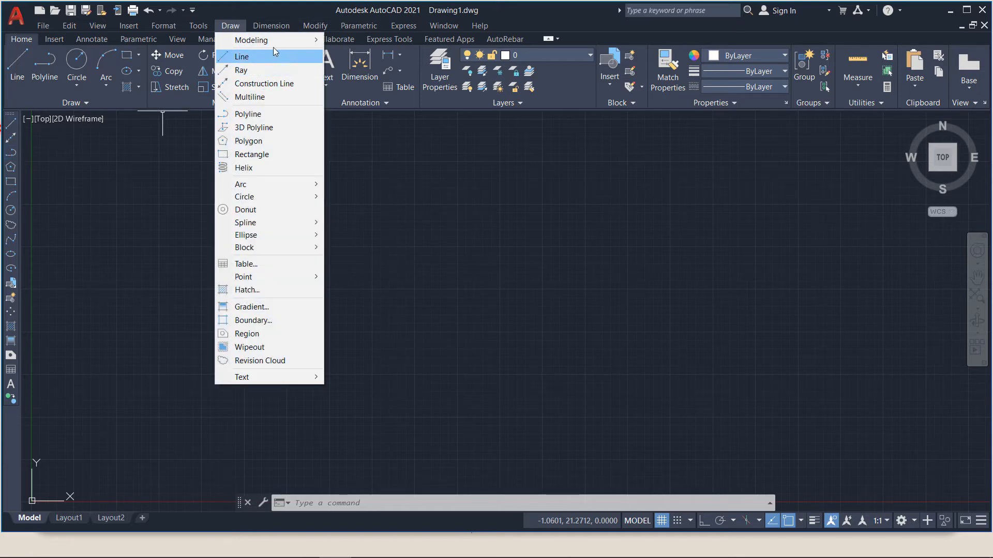
pyautogui.moveTo(206, 26)
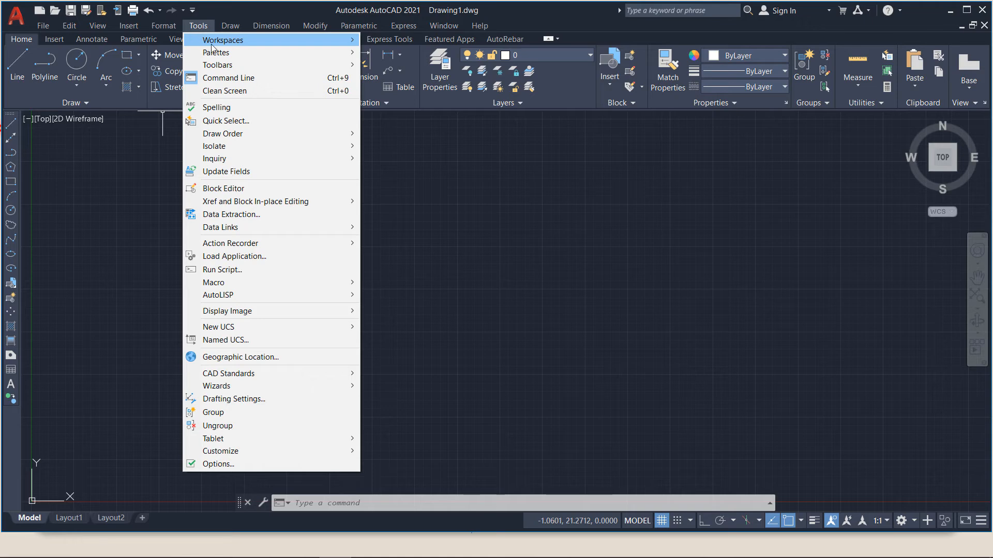
pyautogui.moveTo(259, 68)
pyautogui.moveTo(403, 69)
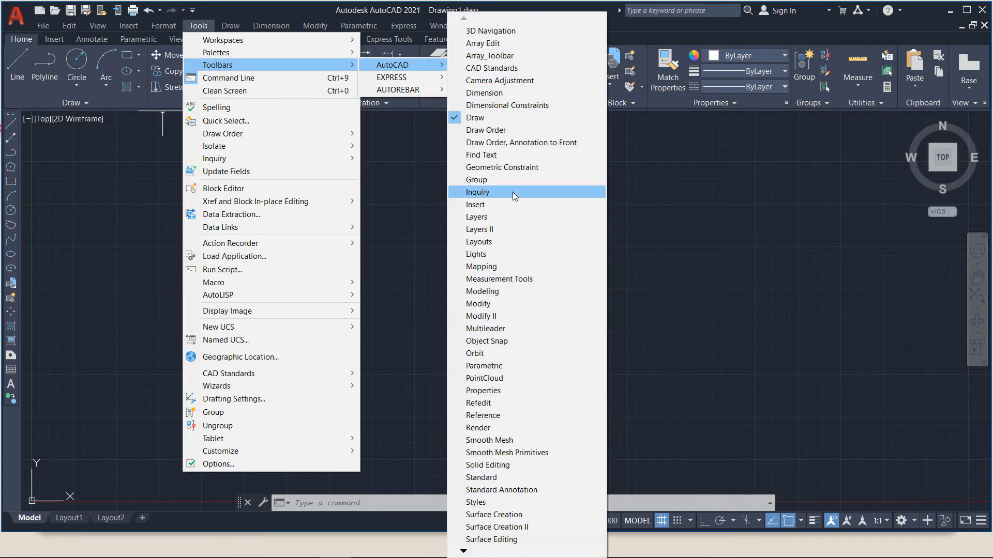
pyautogui.click(492, 303)
pyautogui.moveTo(619, 166); pyautogui.dragTo(983, 199)
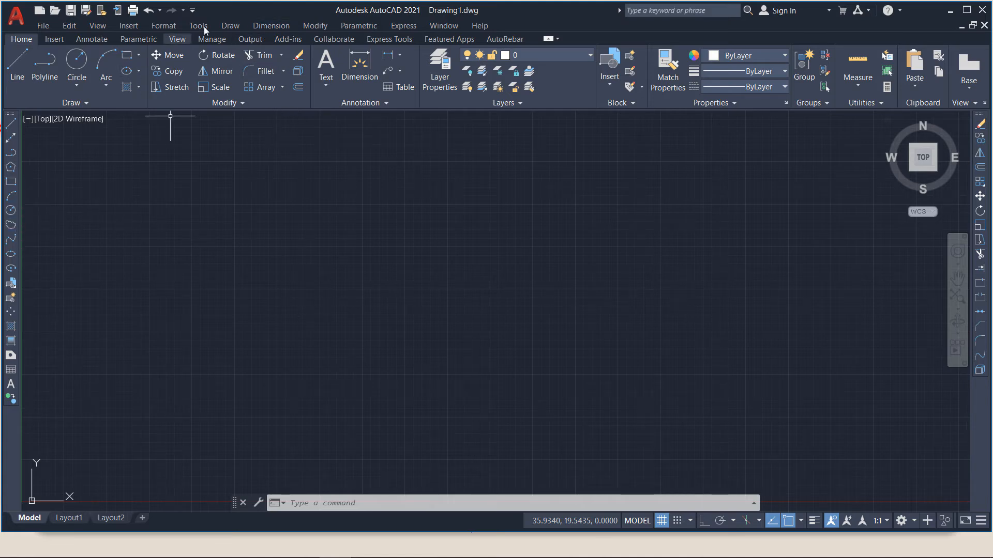
pyautogui.click(192, 10)
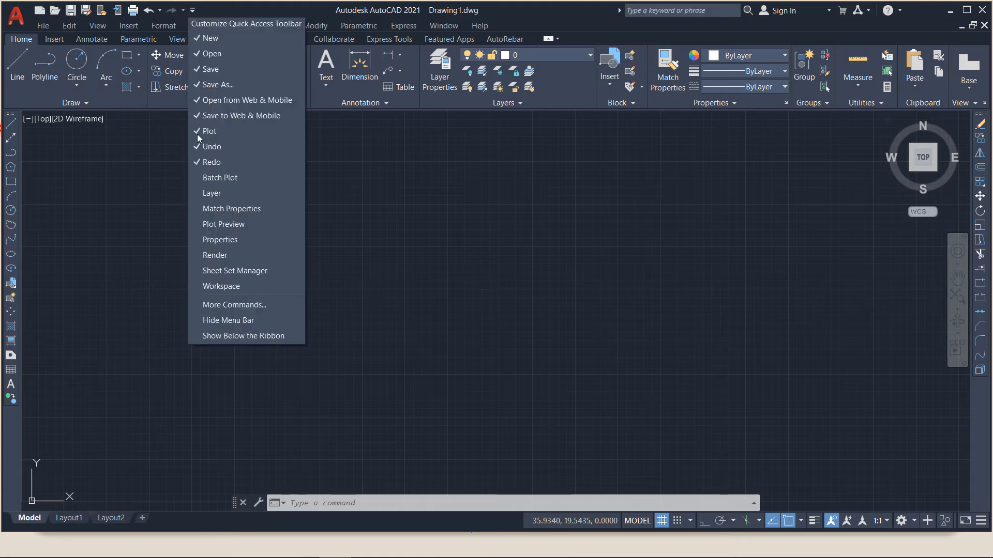
pyautogui.click(236, 321)
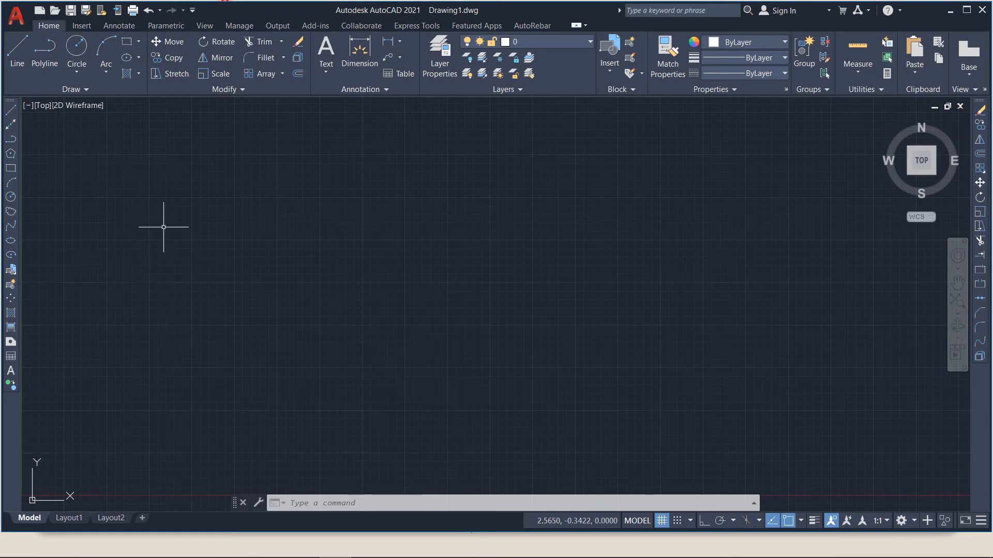
# Draw a single, nearly horizontal line about 25 units long across the upper part of the drawing area
pyautogui.click(11, 113)
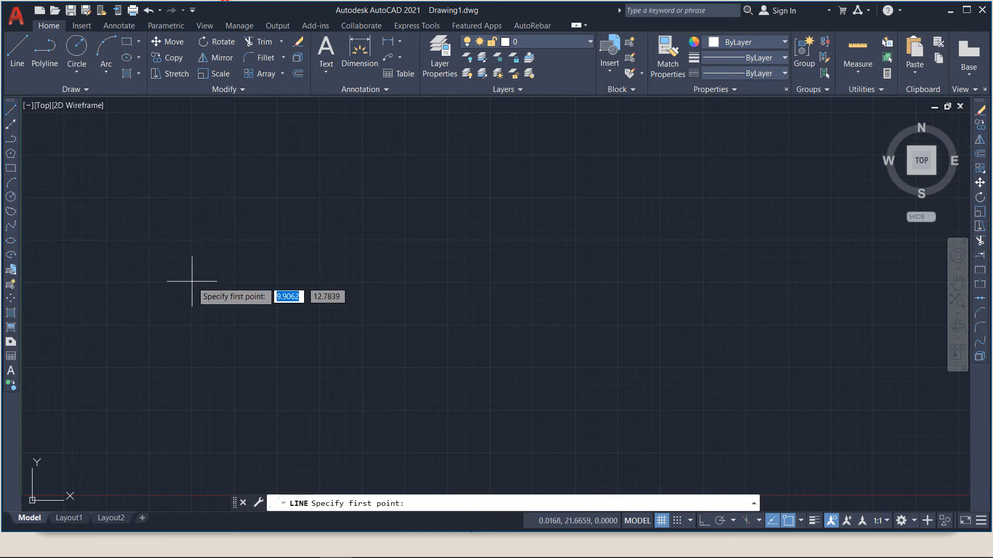
pyautogui.click(234, 155)
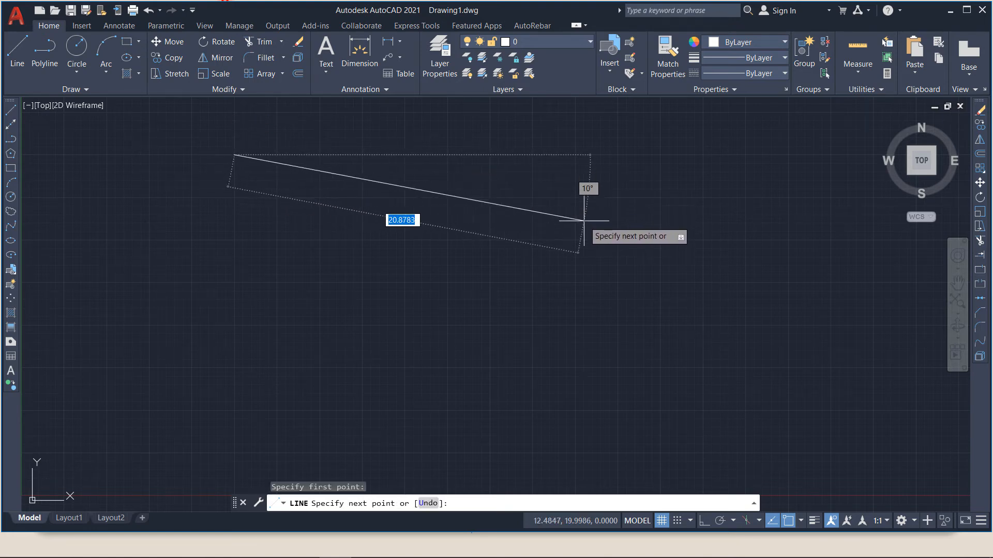
pyautogui.click(659, 154)
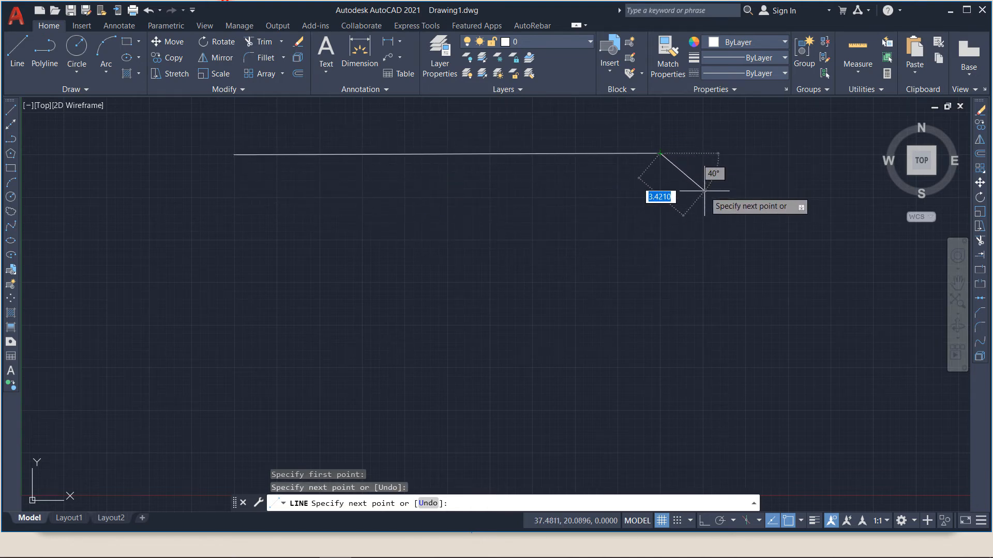
pyautogui.press('Return')
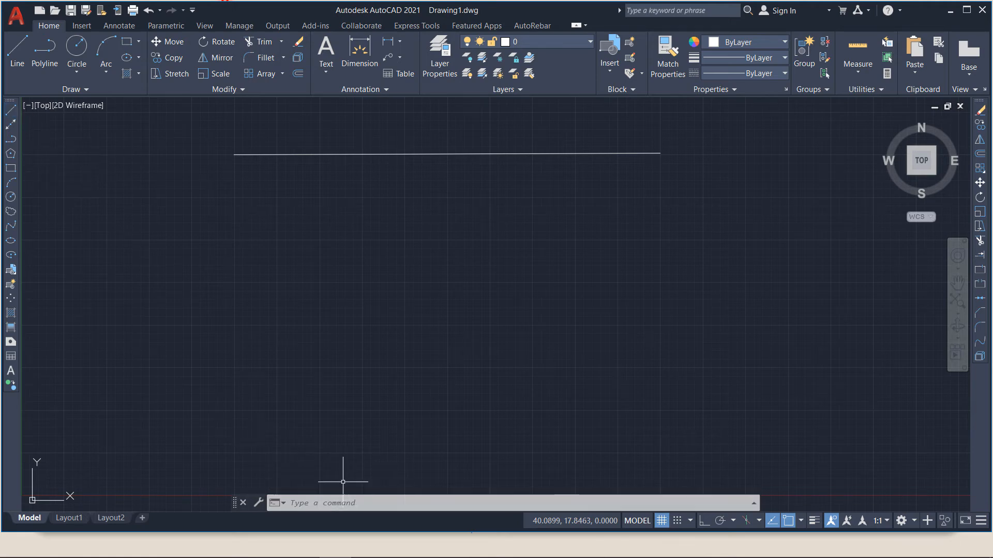
# Draw a second, nearly horizontal line about 17.4 units long below the first, using the LINE command
pyautogui.click(328, 501)
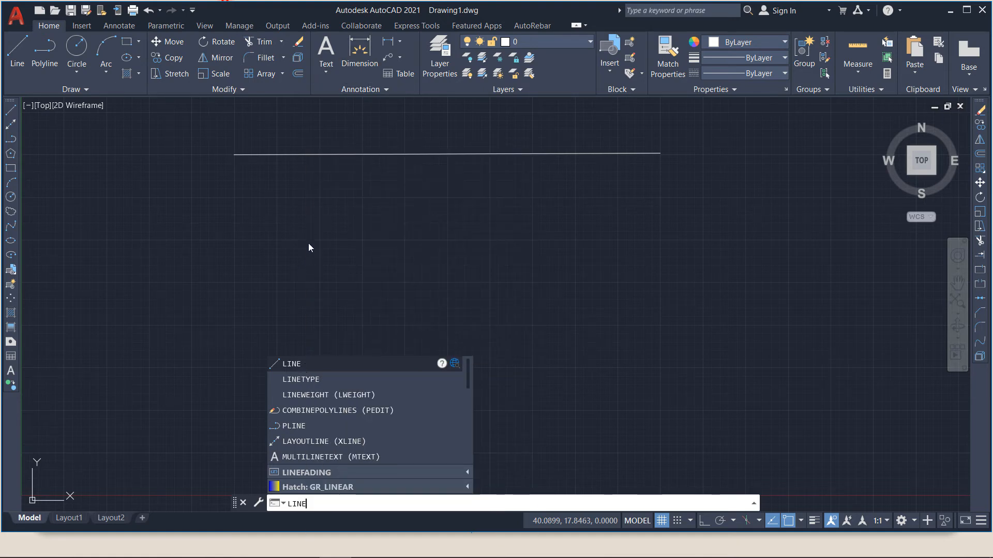
pyautogui.click(293, 364)
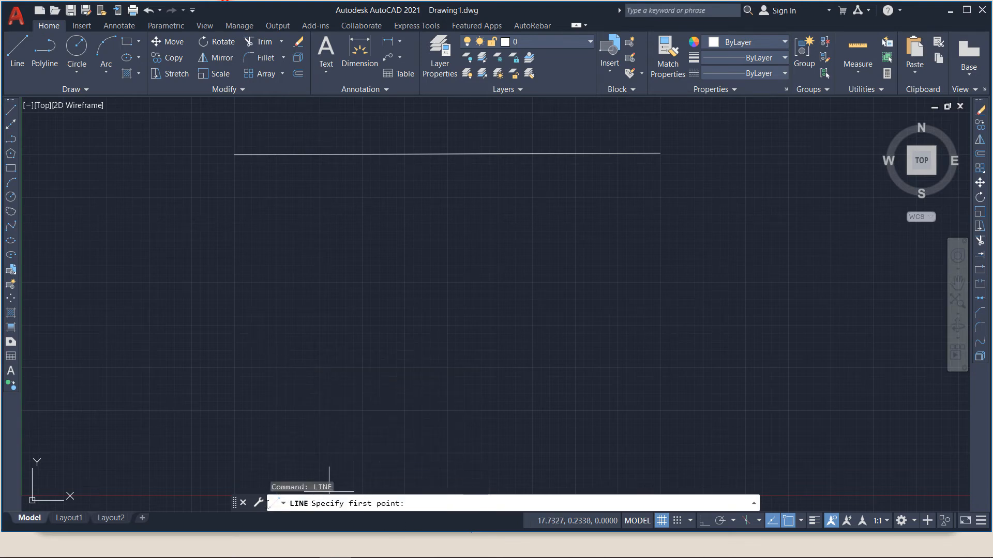
pyautogui.click(249, 280)
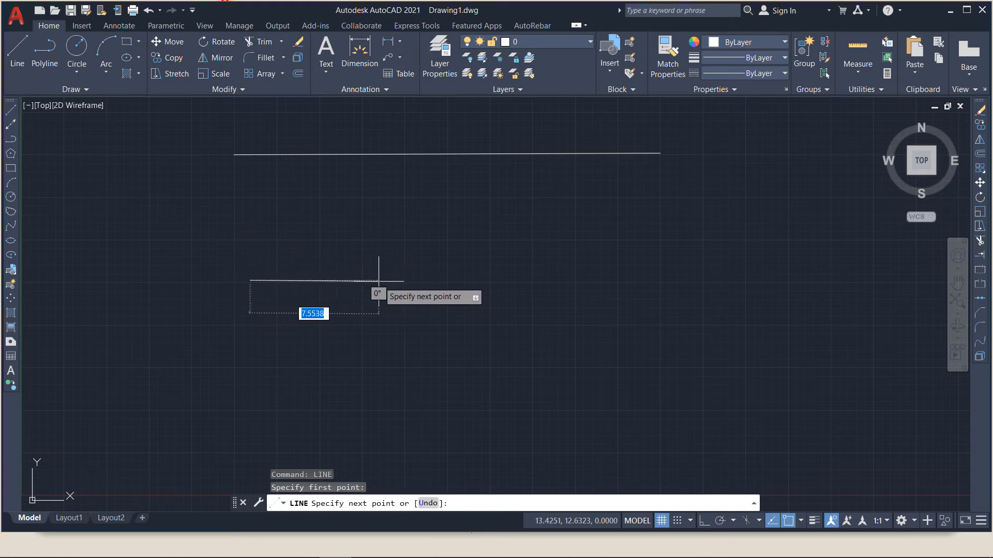
pyautogui.click(547, 280)
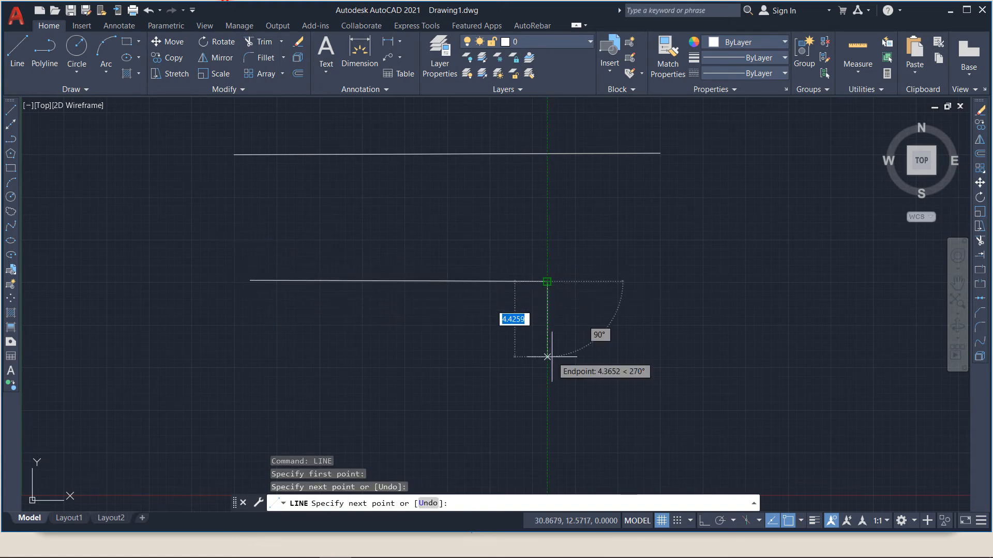
pyautogui.press('Return')
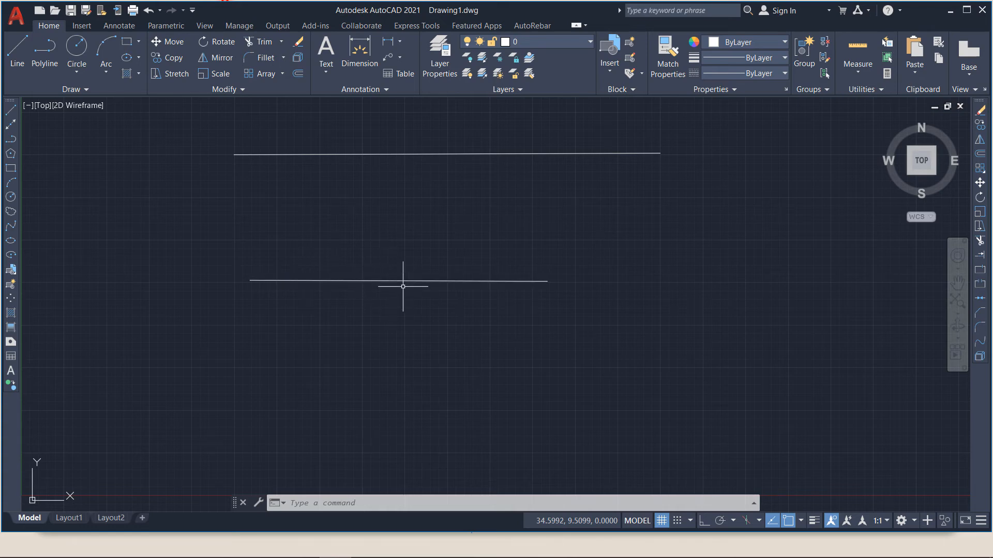
# Draw a third, nearly horizontal line about 10.5 units long below the second one
pyautogui.write('l')
pyautogui.press('Return')
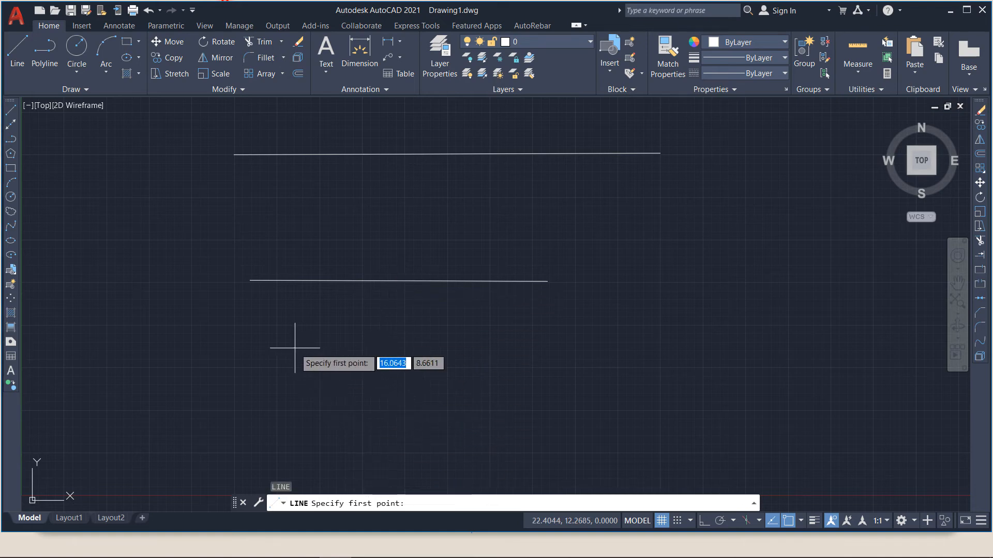
pyautogui.click(278, 345)
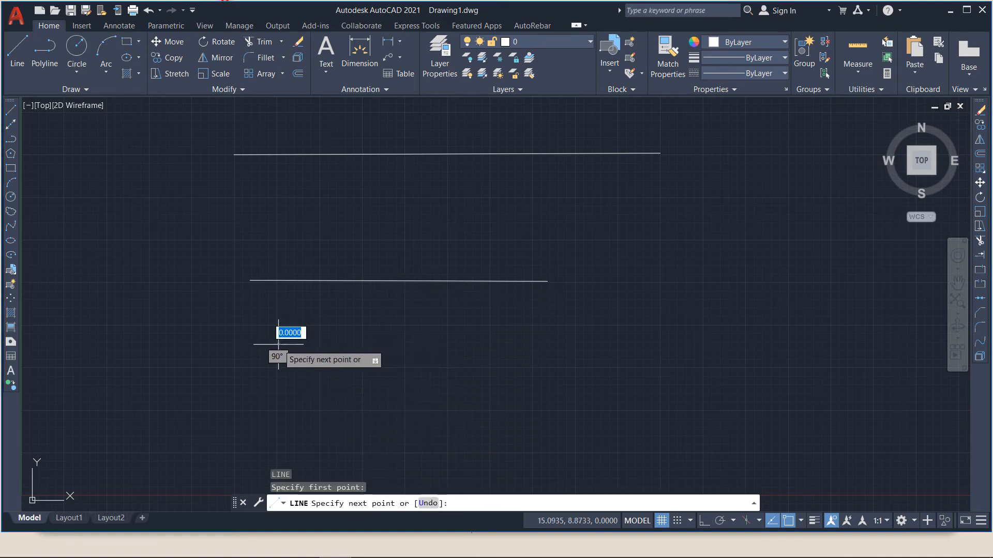
pyautogui.click(457, 344)
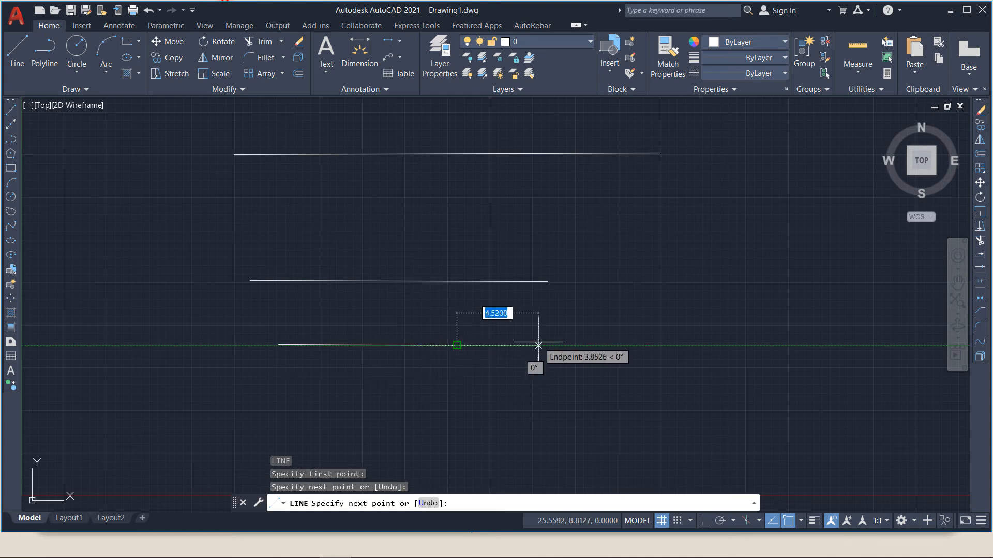
pyautogui.press('Return')
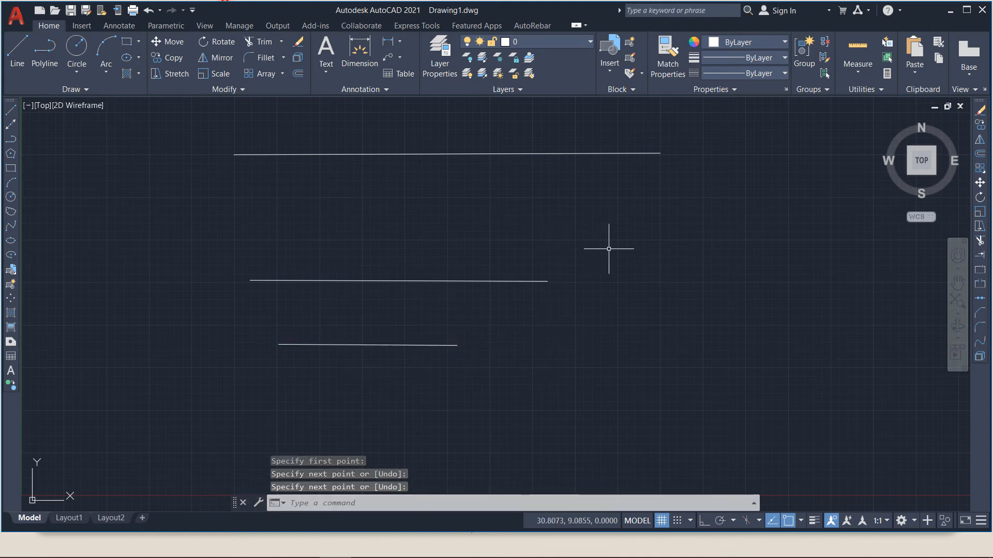
# Draw a nearly horizontal line about 20 units long between the top line and the one below it, repeating the LINE command
pyautogui.press('Return')
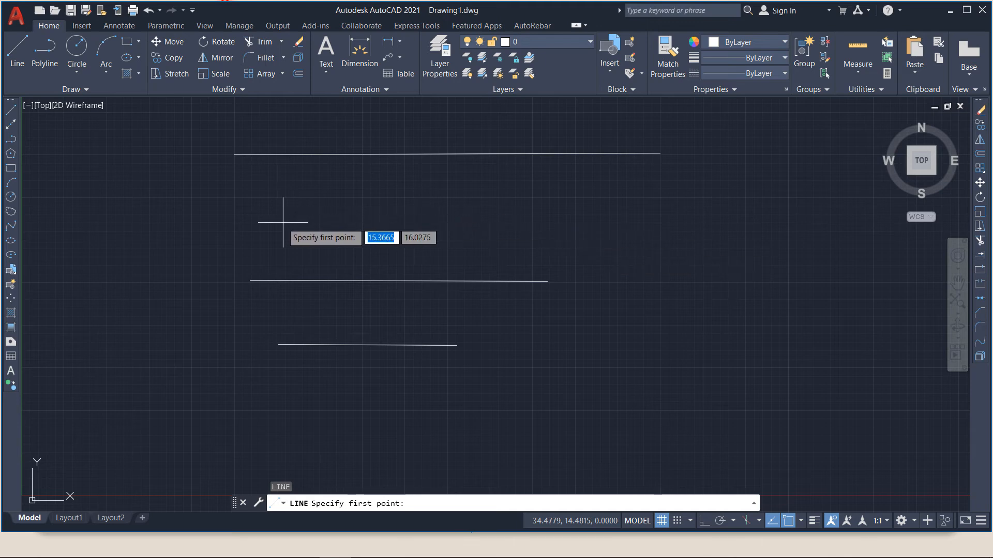
pyautogui.click(257, 217)
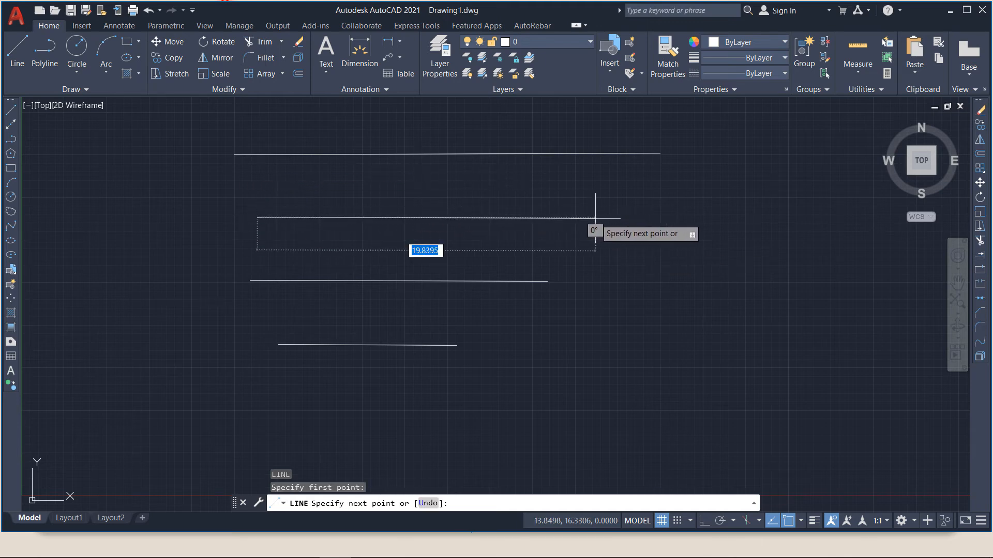
pyautogui.click(606, 218)
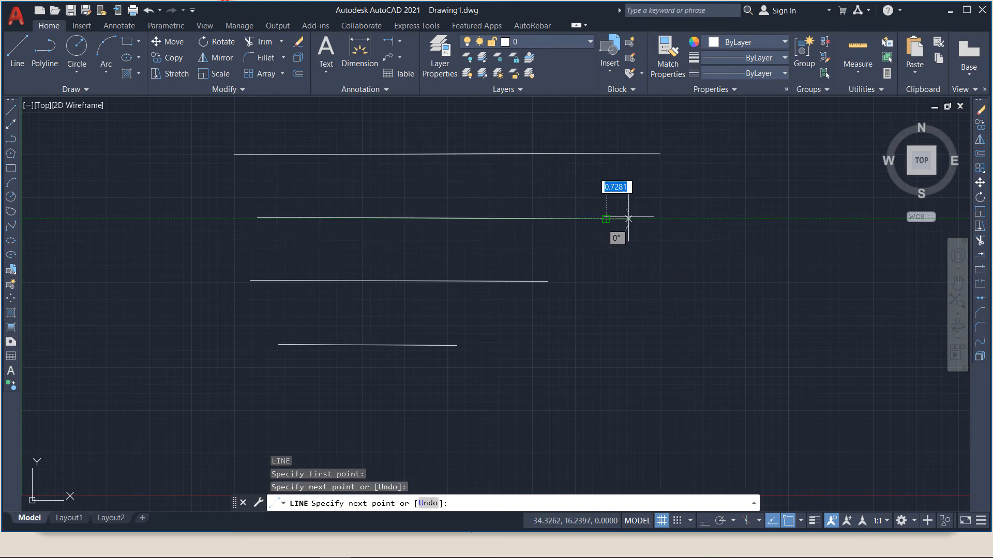
pyautogui.press('Return')
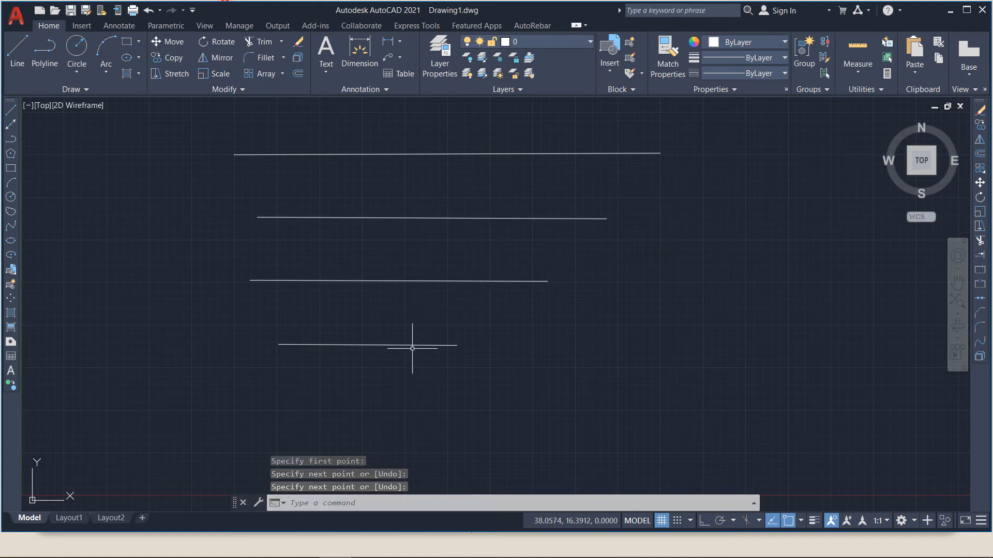
# Draw a short horizontal line below the lowest existing line, repeating the LINE command
pyautogui.press('Return')
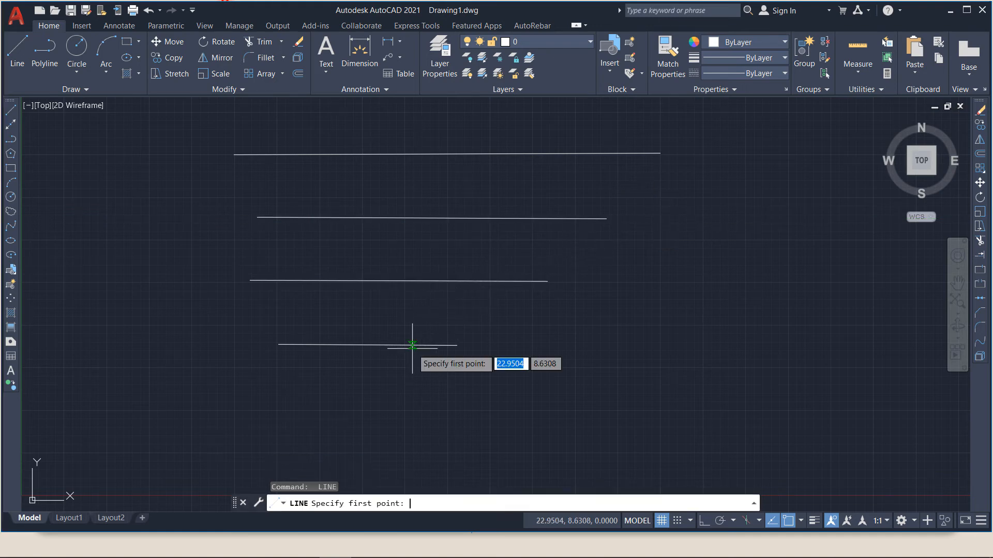
pyautogui.click(282, 399)
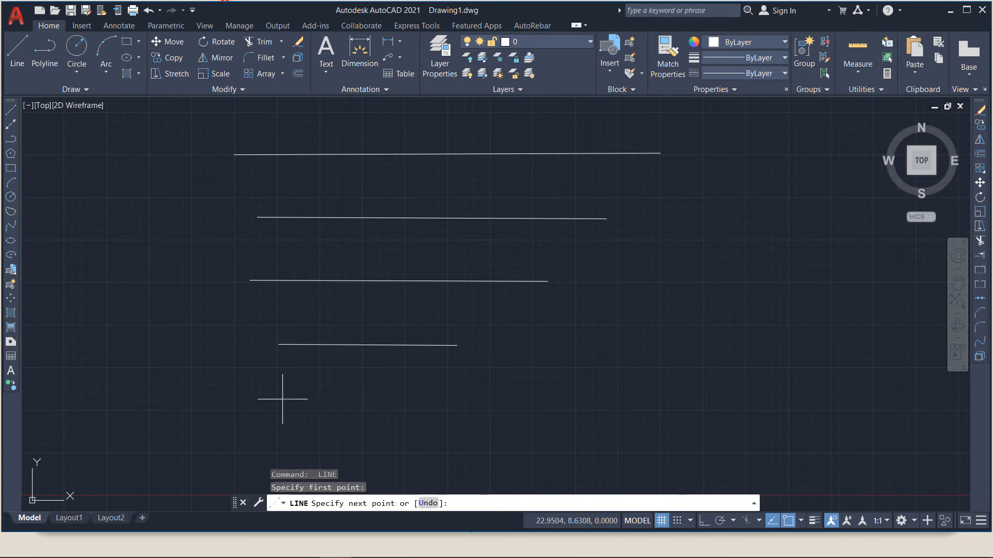
pyautogui.click(468, 398)
pyautogui.press('Return')
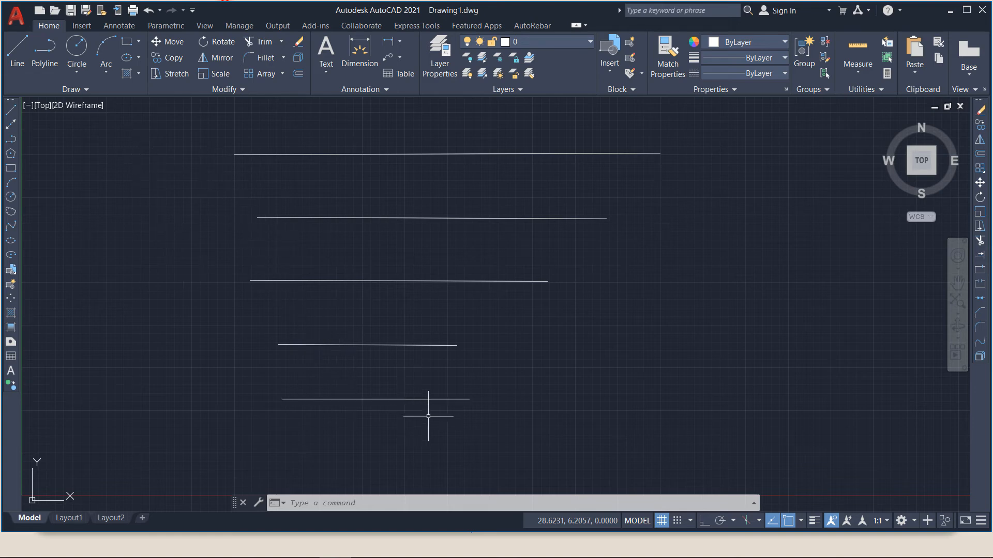
# Try selecting the four lower lines with a crossing lasso and the second and third lines from the top individually, clearing each selection
pyautogui.moveTo(427, 417); pyautogui.dragTo(359, 206)
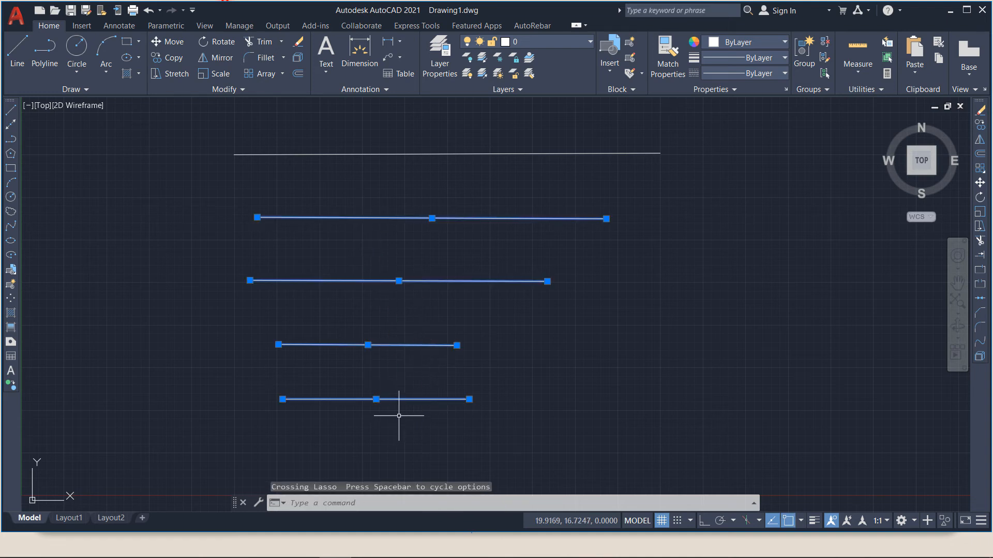
pyautogui.press('Escape')
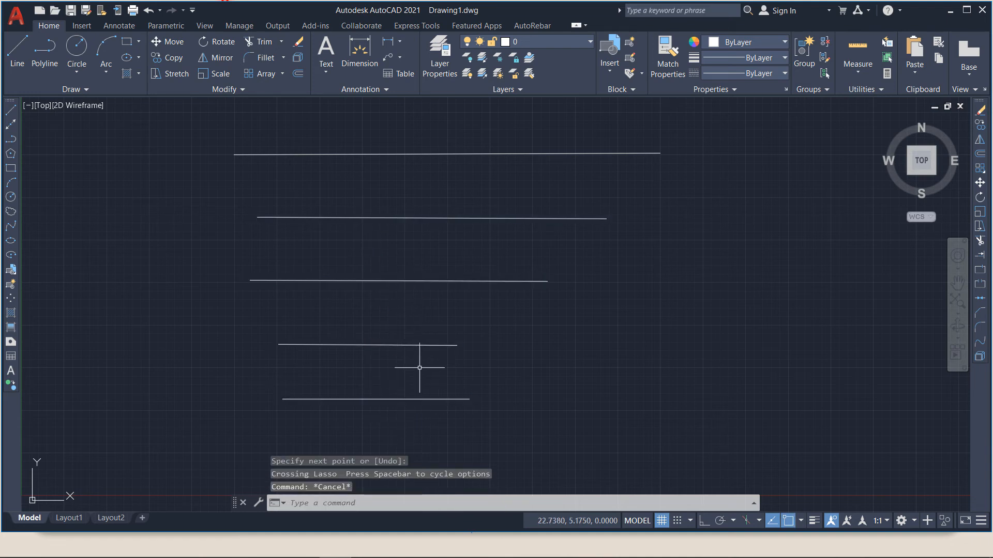
pyautogui.click(412, 280)
pyautogui.click(412, 218)
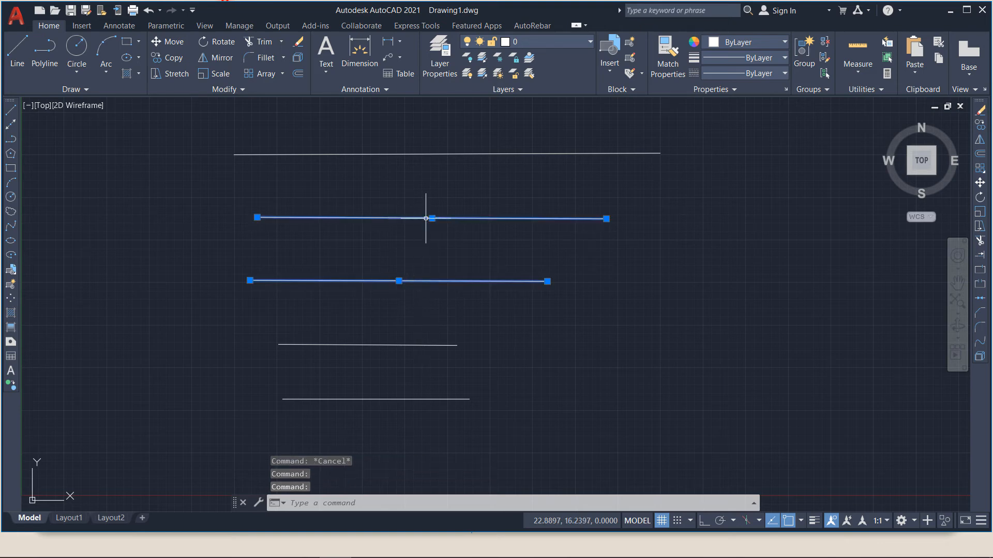
pyautogui.press('Escape')
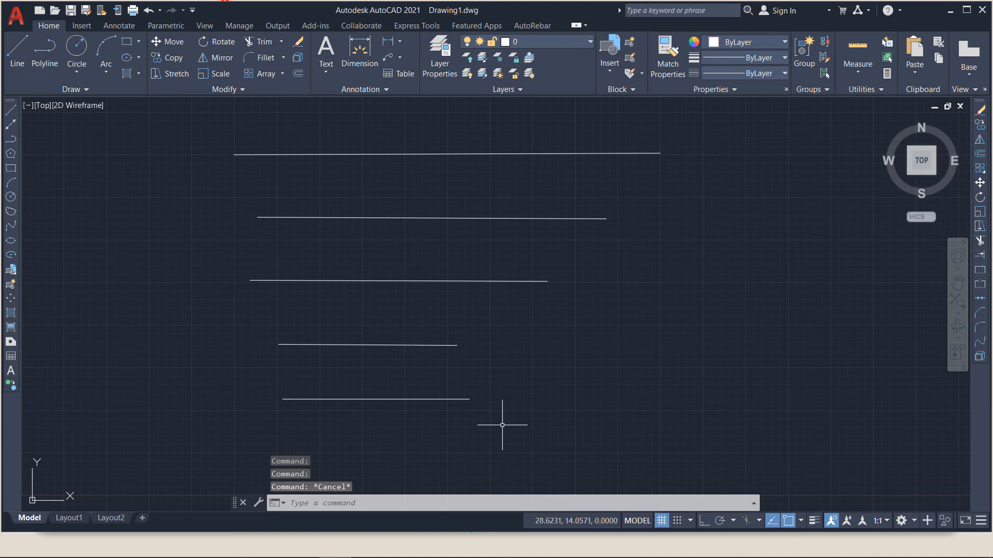
# Try selecting only the topmost line with a window that fully encloses it, and clear the selection
pyautogui.click(453, 432)
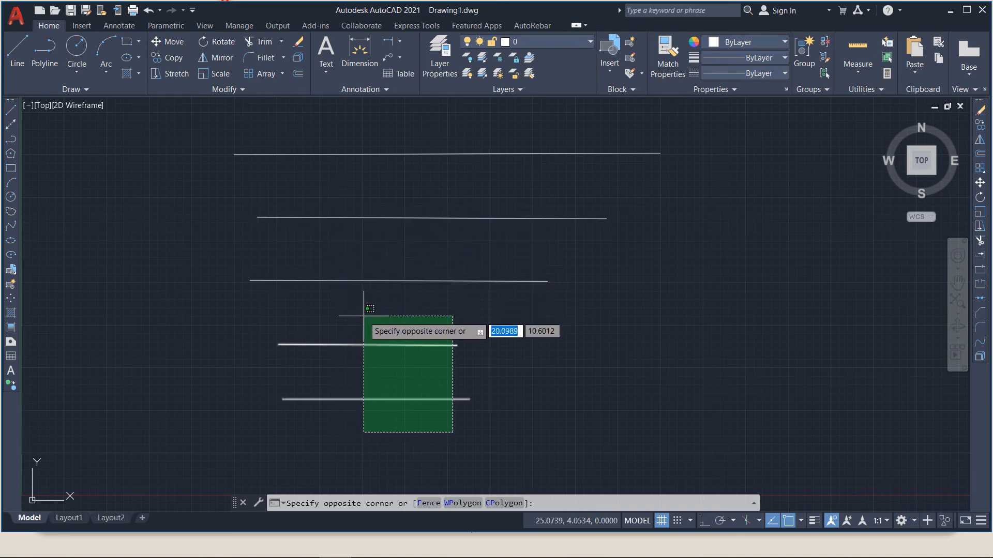
pyautogui.click(416, 419)
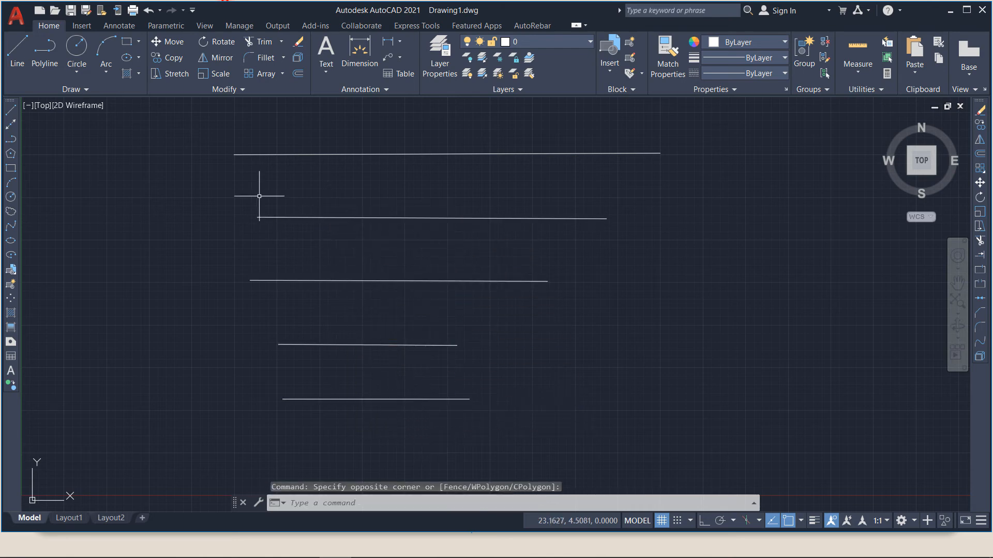
pyautogui.click(221, 119)
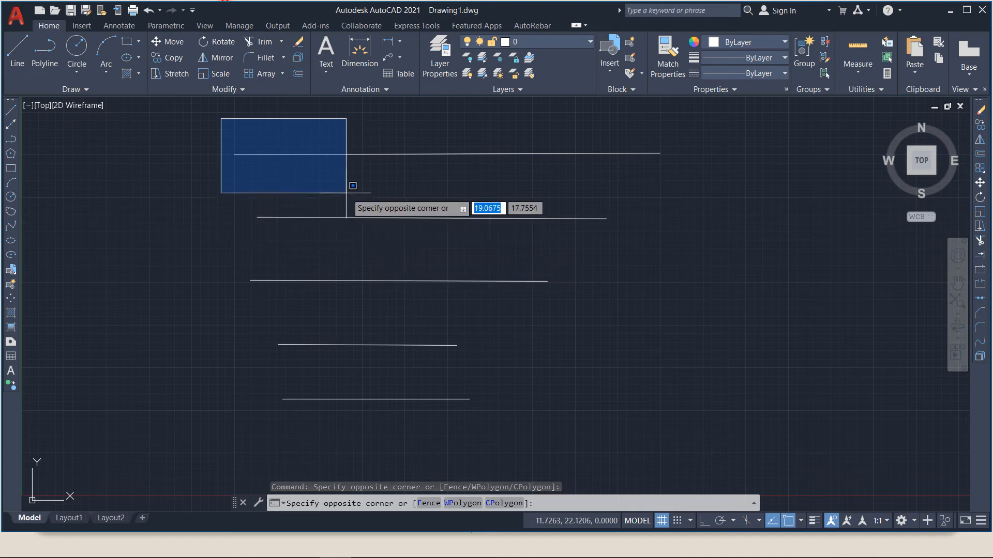
pyautogui.click(673, 187)
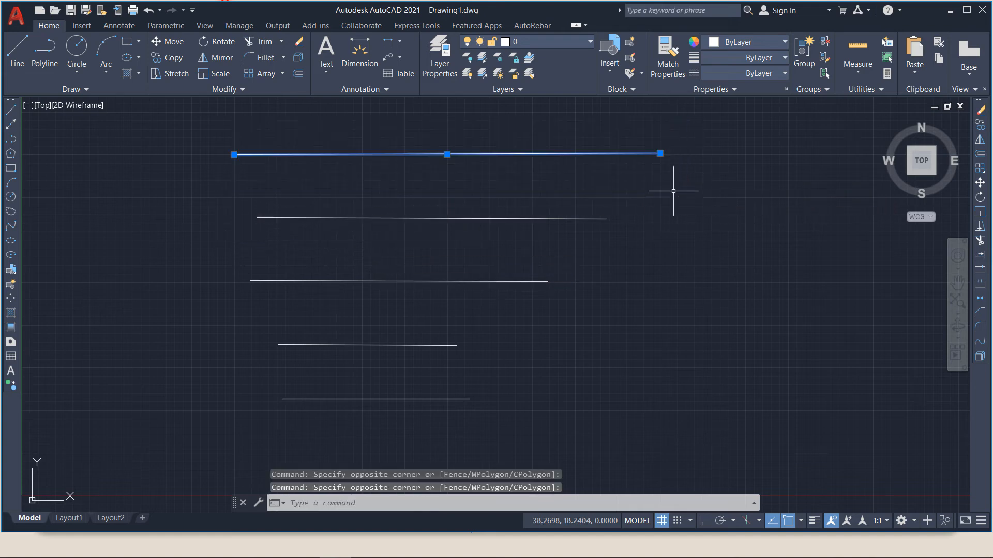
pyautogui.press('Escape')
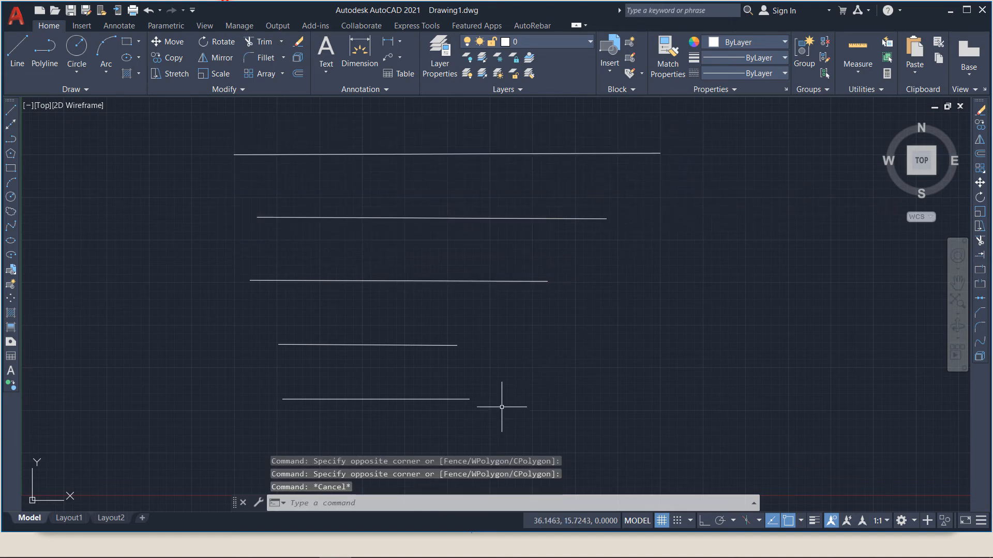
# Try selecting the two lowest lines with a crossing window and the middle line with a crossing lasso, clearing each selection
pyautogui.click(489, 442)
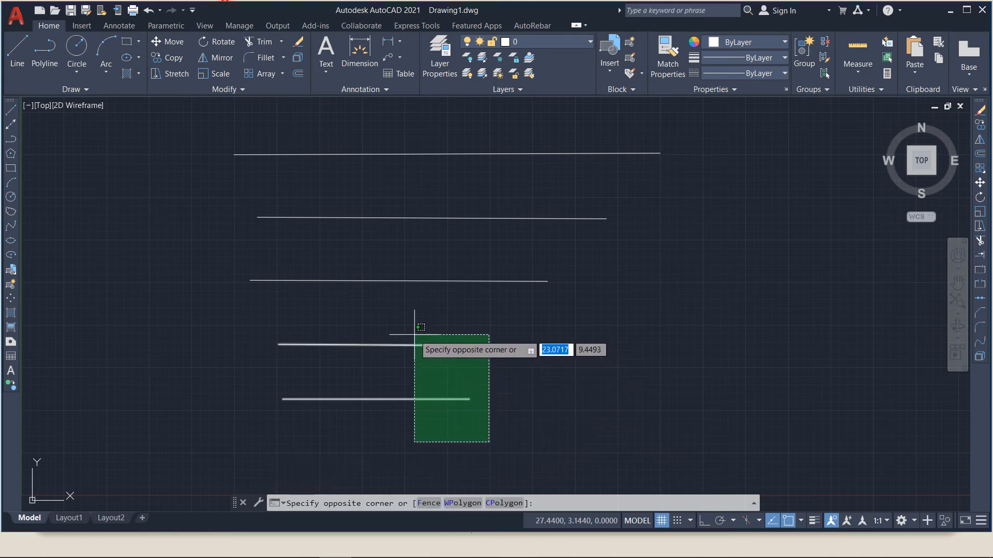
pyautogui.click(416, 317)
pyautogui.press('Escape')
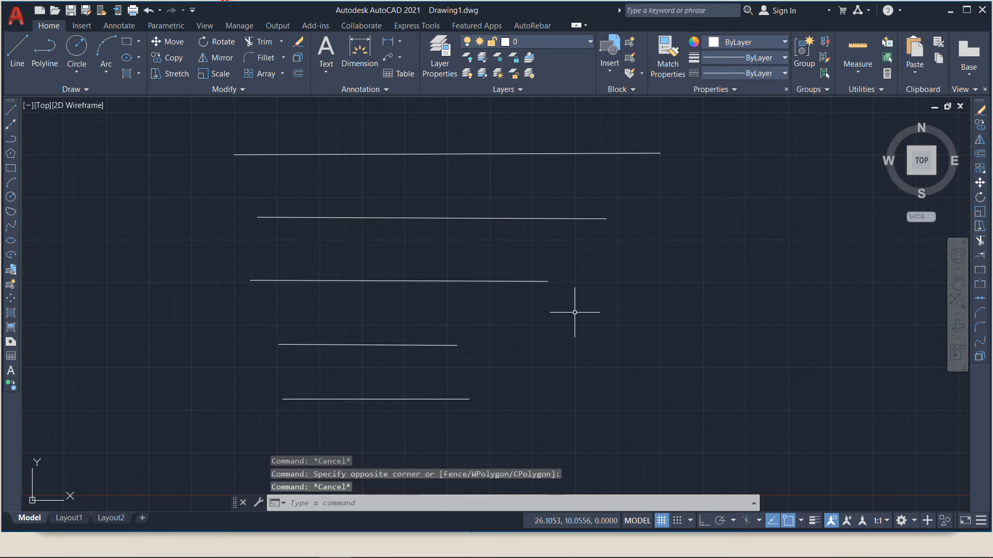
pyautogui.moveTo(574, 313)
pyautogui.mouseDown()
pyautogui.moveTo(376, 310)
pyautogui.moveTo(243, 285)
pyautogui.moveTo(256, 255)
pyautogui.moveTo(377, 244)
pyautogui.moveTo(543, 266)
pyautogui.moveTo(594, 281)
pyautogui.moveTo(587, 295)
pyautogui.mouseUp()
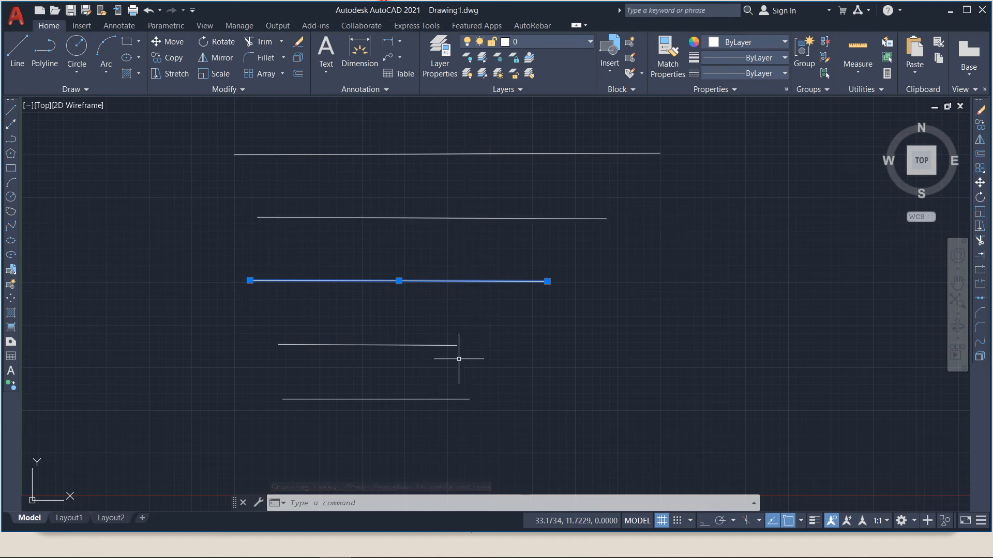
pyautogui.press('Escape')
# Select all five lines with a crossing window and delete them
pyautogui.click(435, 412)
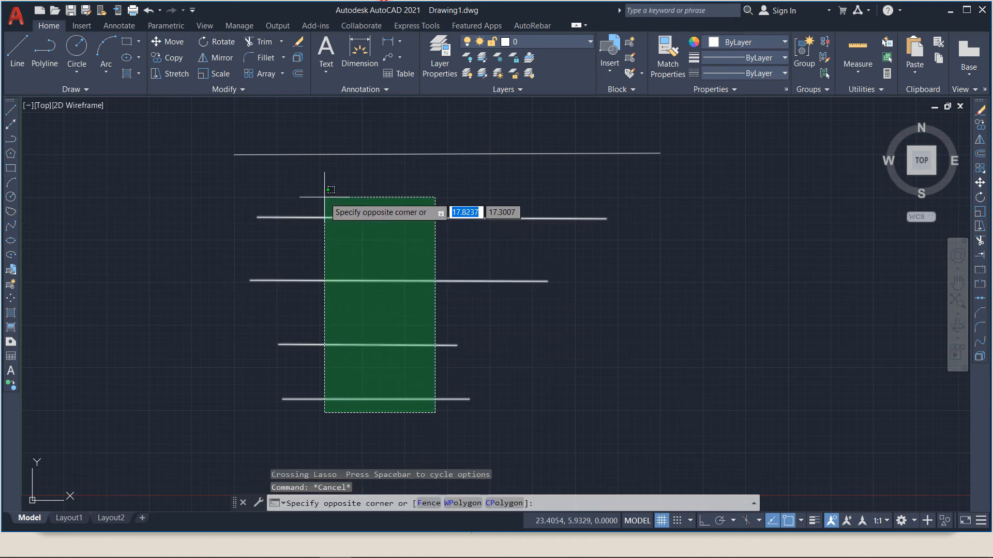
pyautogui.click(306, 143)
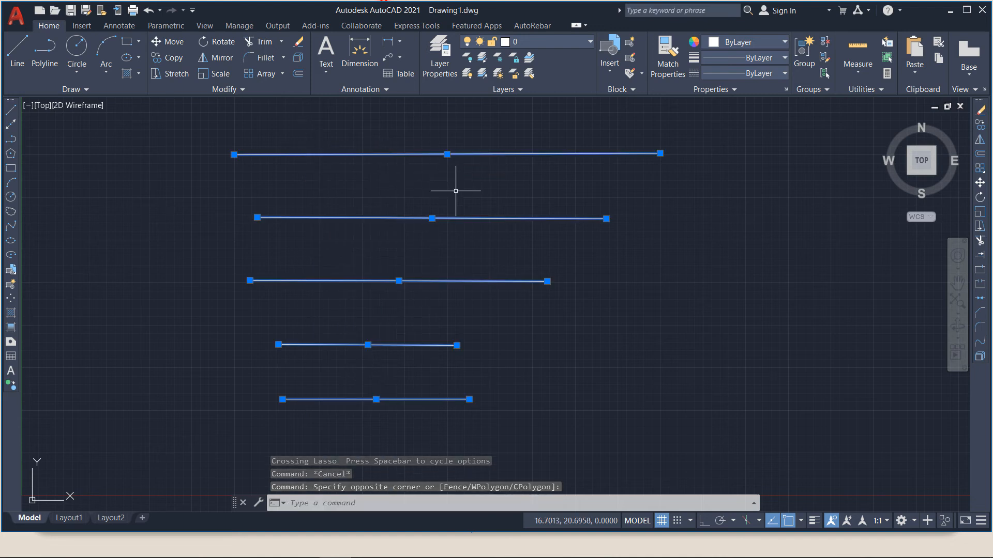
pyautogui.press('Delete')
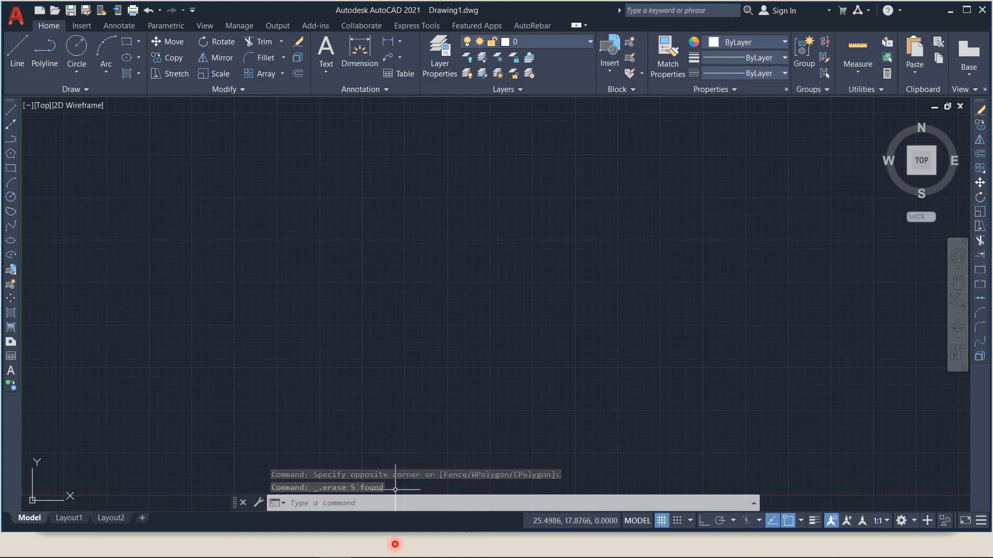
# Review the Absolute Coordinates square example in the PowerPoint slide show, and return to AutoCAD
pyautogui.moveTo(362, 548)
pyautogui.moveTo(177, 545)
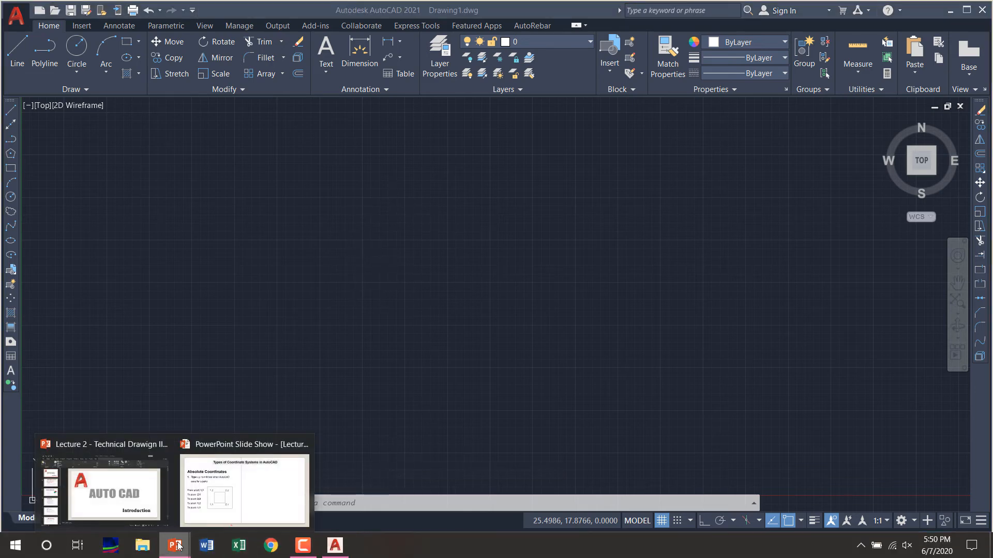
pyautogui.click(260, 500)
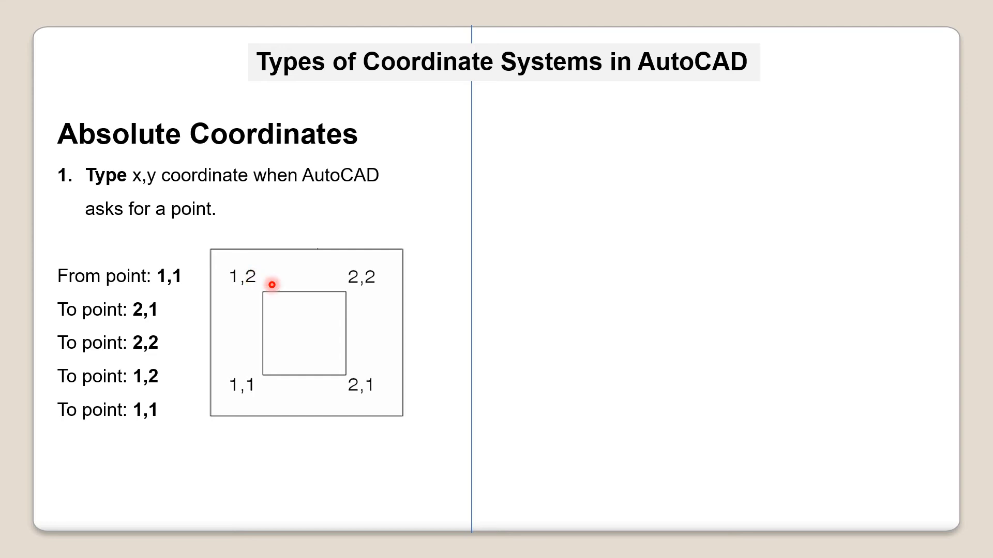
pyautogui.hotkey('alt', 'Tab')
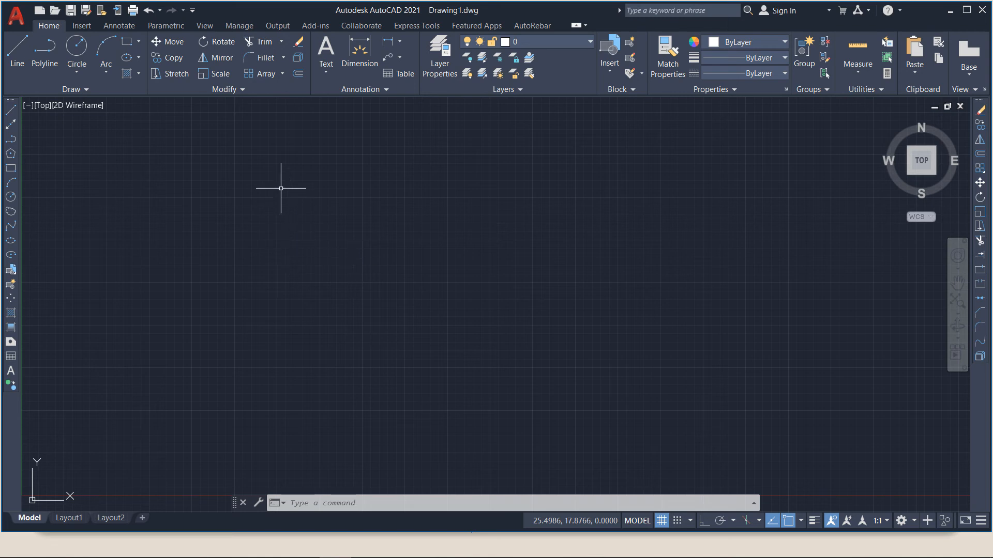
# Start a line at the absolute coordinates 1,1
pyautogui.click(18, 51)
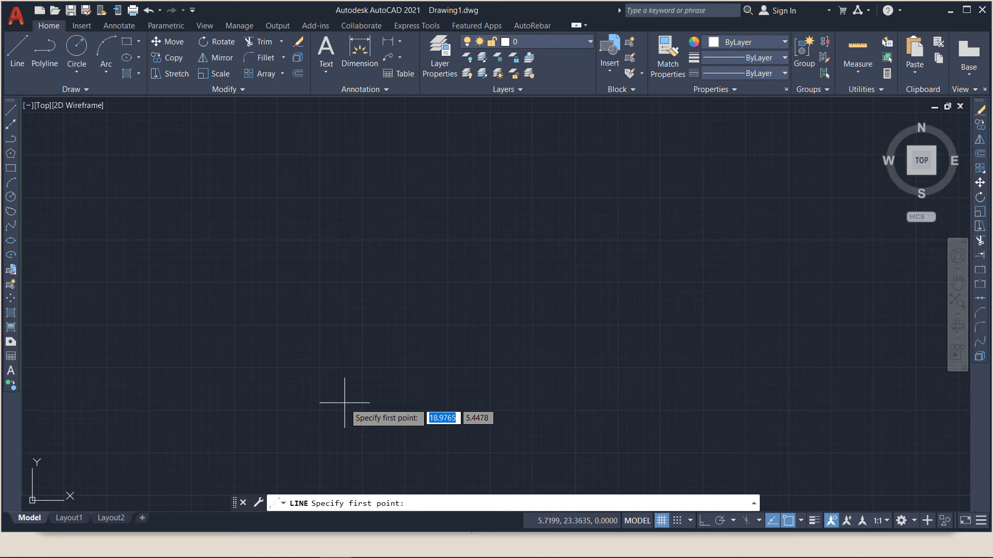
pyautogui.write('1')
pyautogui.press('Tab')
pyautogui.write('1')
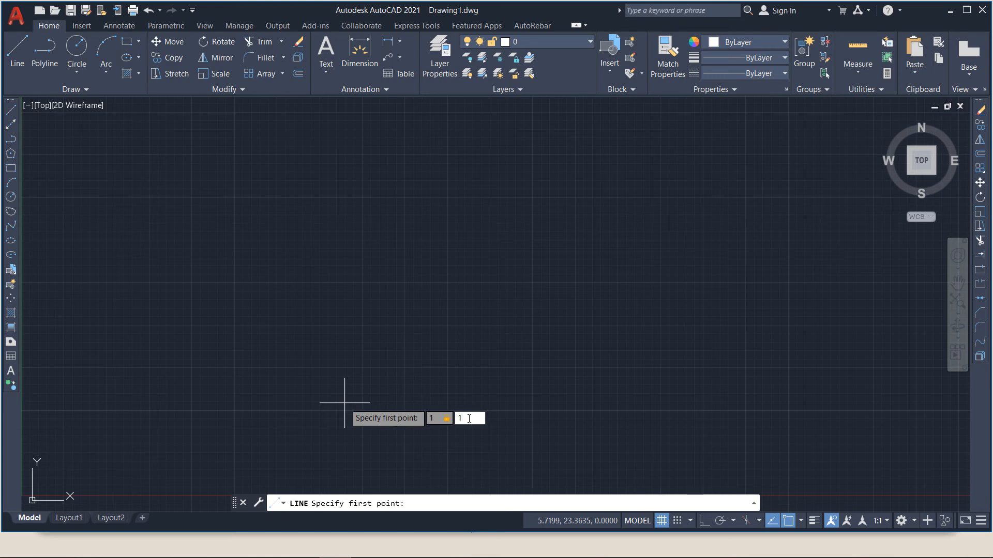
pyautogui.press('Return')
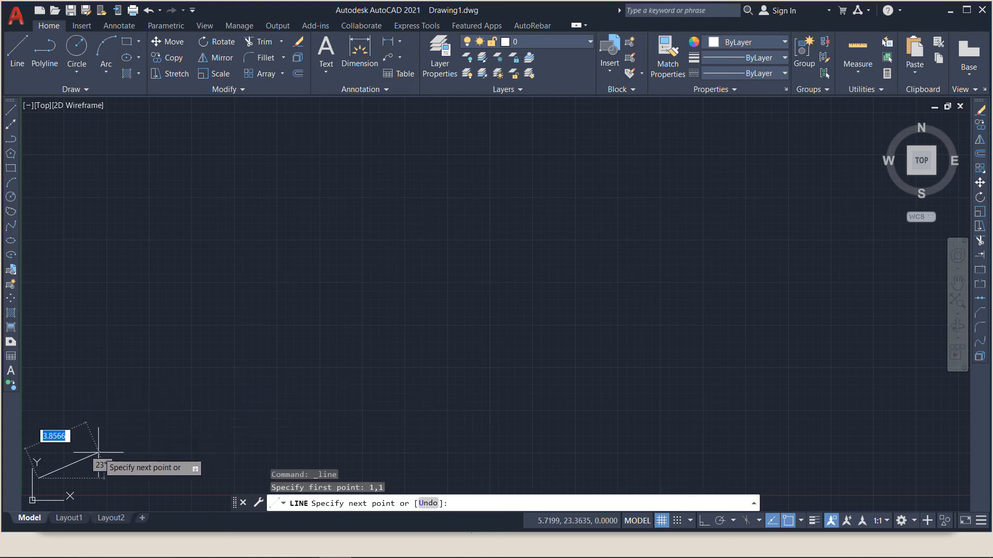
# Draw the square's bottom edge from 1,1 to the absolute point 2,1
pyautogui.scroll(-2, 210, 341)
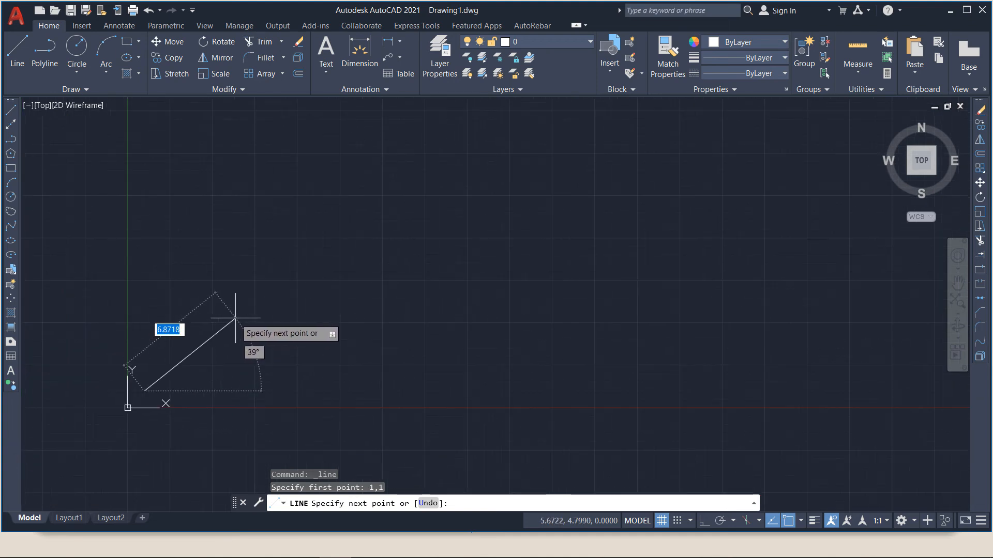
pyautogui.scroll(3, 159, 390)
pyautogui.scroll(-4, 296, 354)
pyautogui.scroll(6, 199, 369)
pyautogui.scroll(-2, 199, 334)
pyautogui.scroll(1, 187, 438)
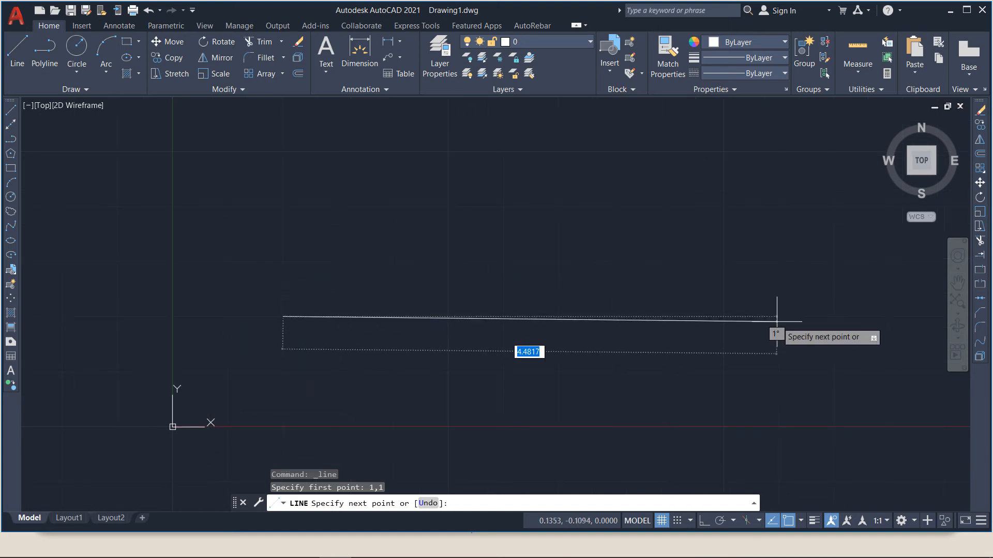
pyautogui.click(958, 256)
pyautogui.moveTo(405, 279); pyautogui.dragTo(387, 306)
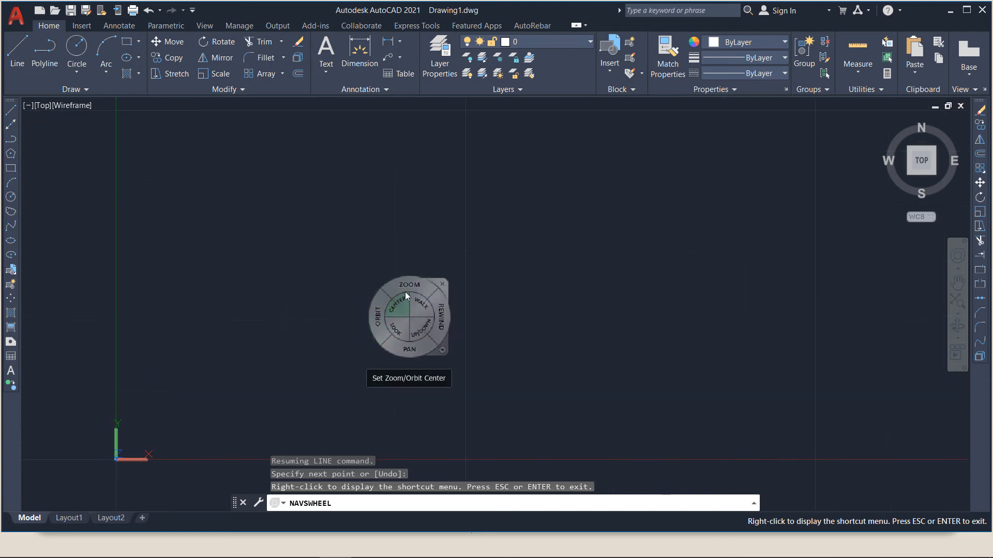
pyautogui.click(443, 285)
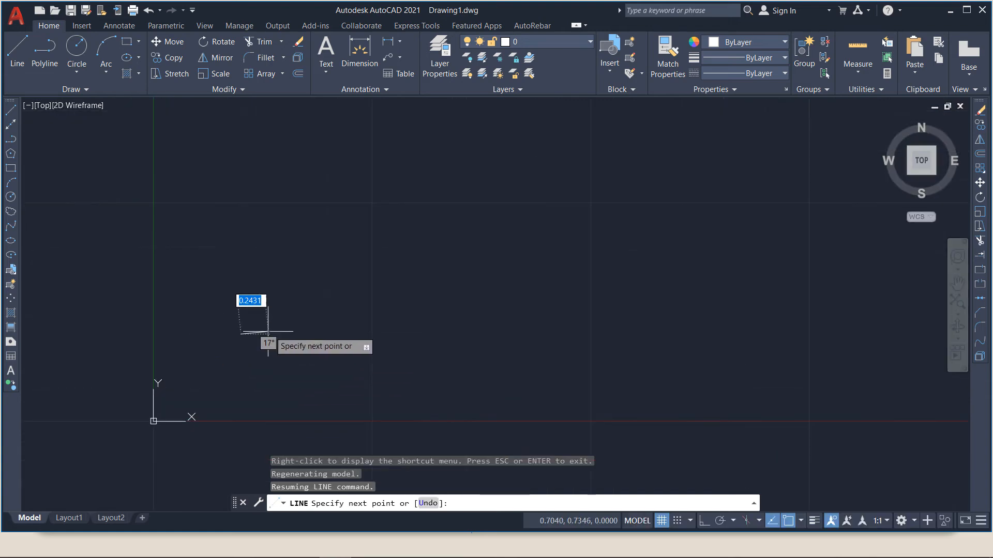
pyautogui.scroll(2, 297, 333)
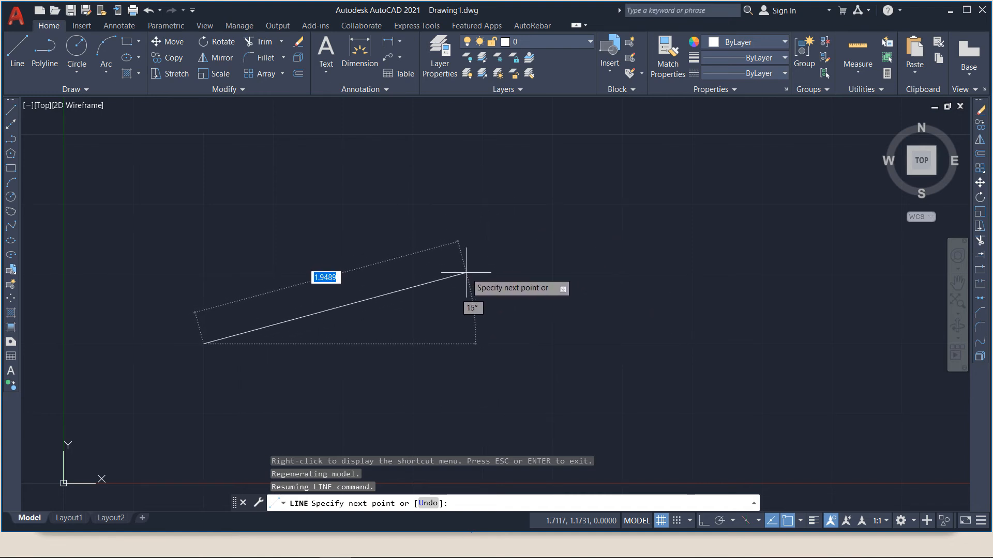
pyautogui.write('2')
pyautogui.press('Tab')
pyautogui.write('1')
pyautogui.press('Return')
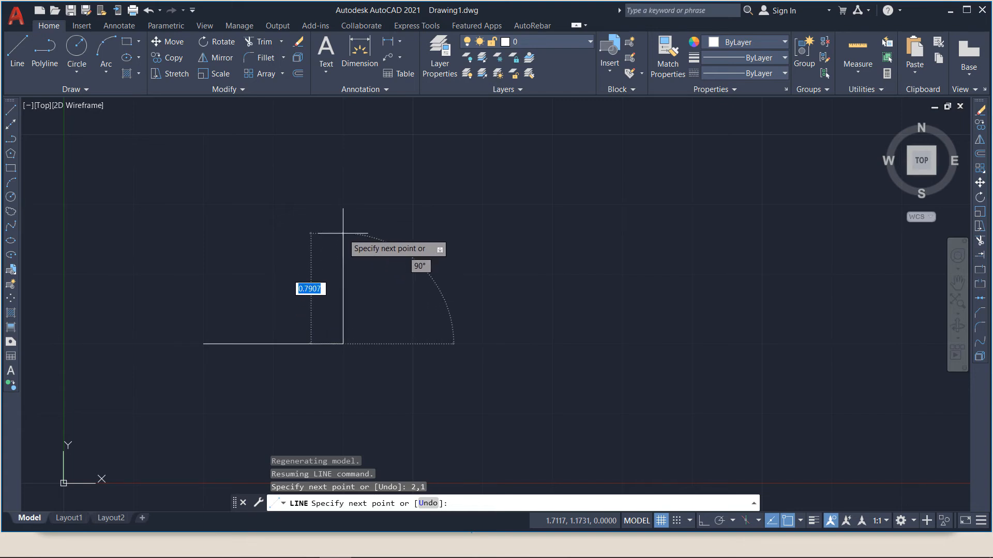
# Draw the square's right and top edges through the absolute points 2,2 and 1,2
pyautogui.write('2,2')
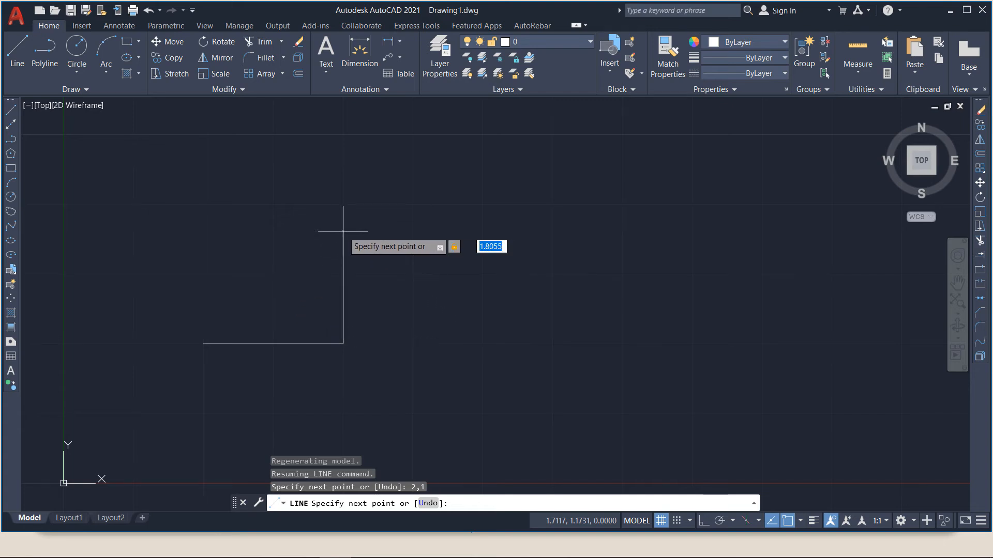
pyautogui.press('Return')
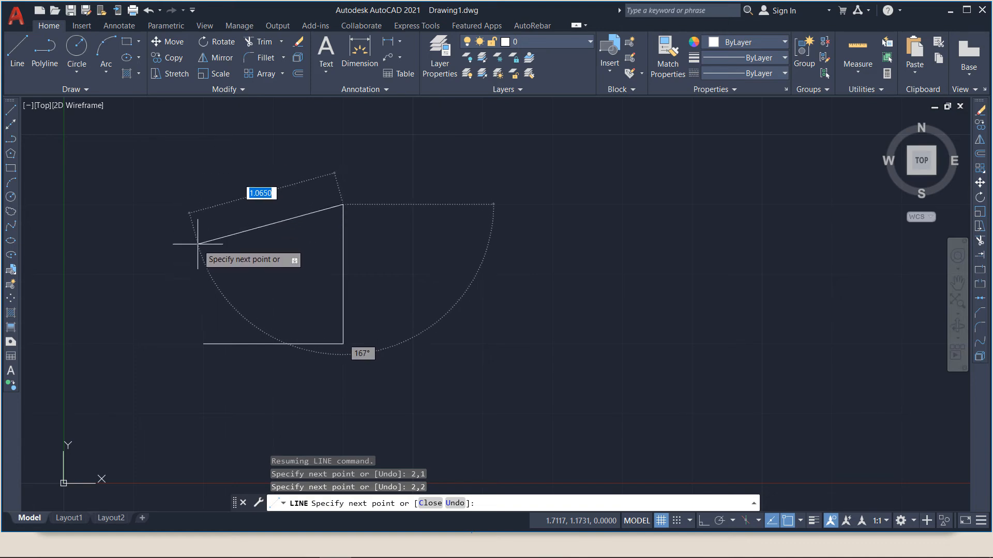
pyautogui.write('1,2')
pyautogui.press('Return')
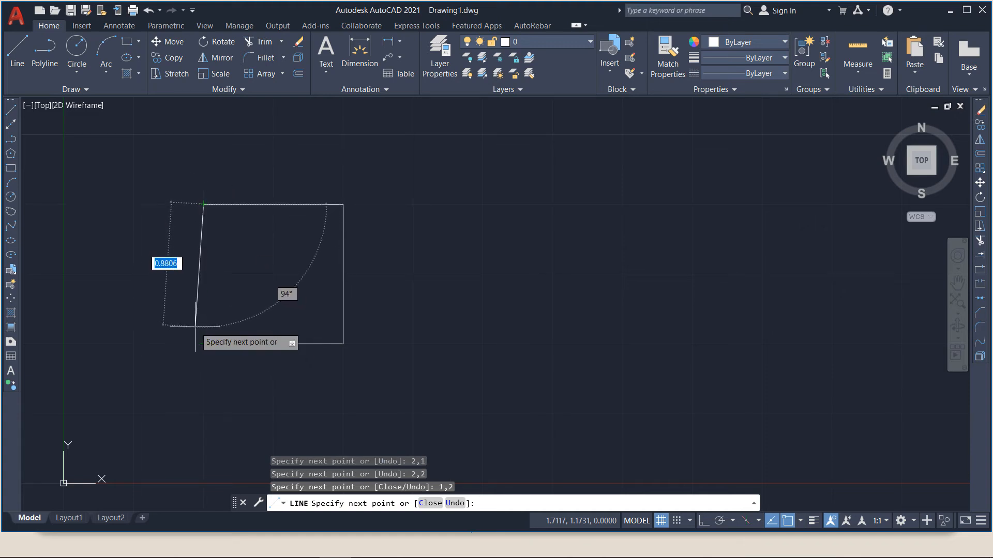
# Close the square with a left edge to the absolute point 1,1 and end the Line command
pyautogui.write('1')
pyautogui.press('Tab')
pyautogui.write('1')
pyautogui.press('Return')
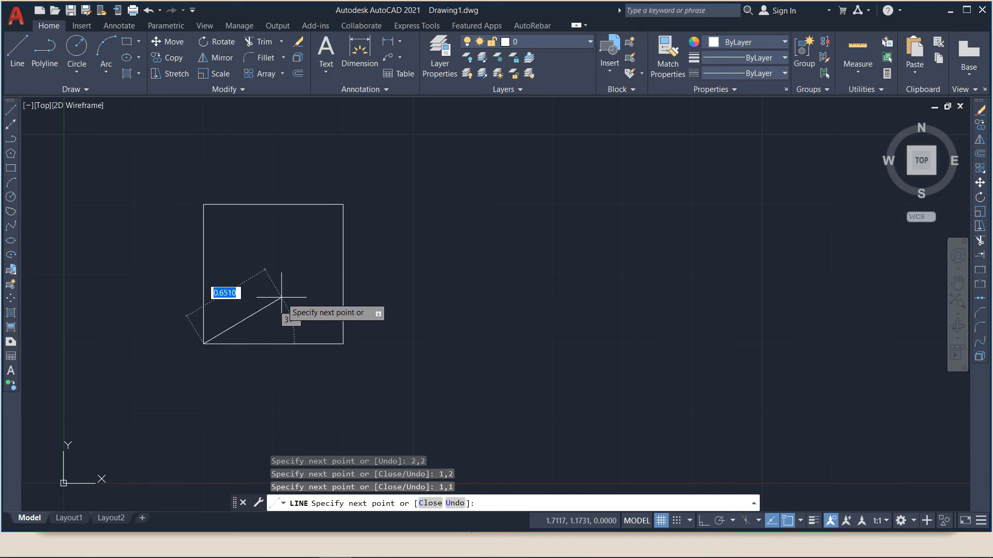
pyautogui.press('Return')
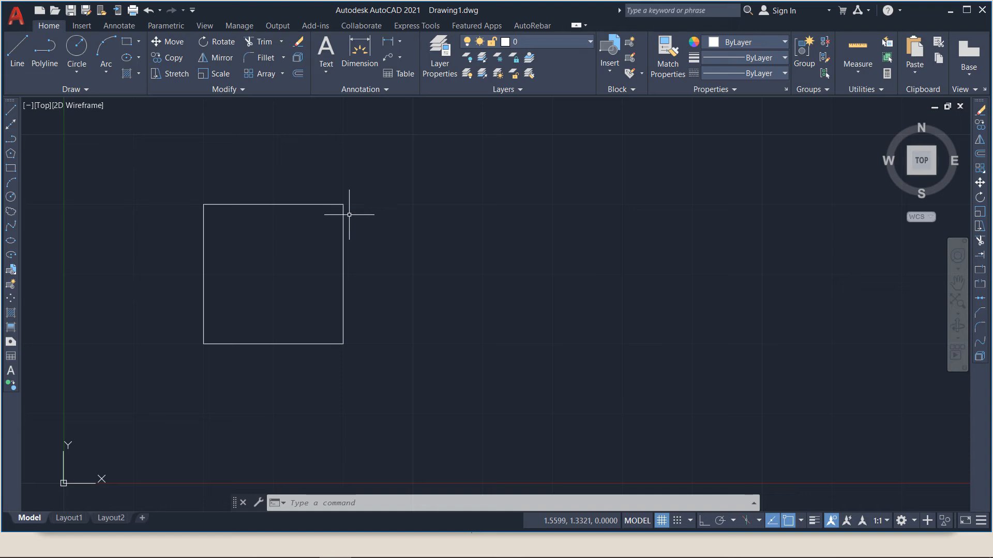
# Check with DSETTINGS that the dynamic Pointer Input defaults to Cartesian format and absolute coordinates, and accept the settings
pyautogui.click(315, 504)
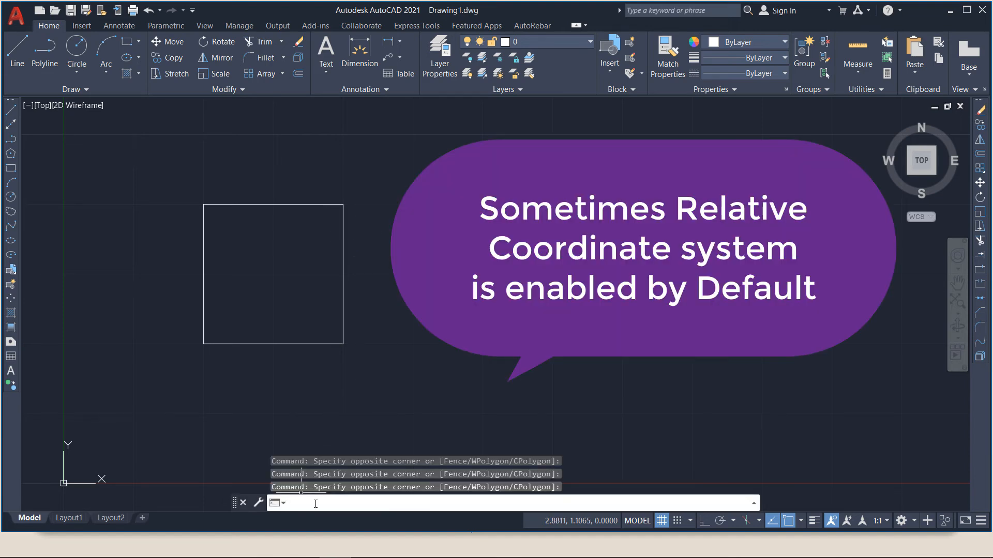
pyautogui.write('dset')
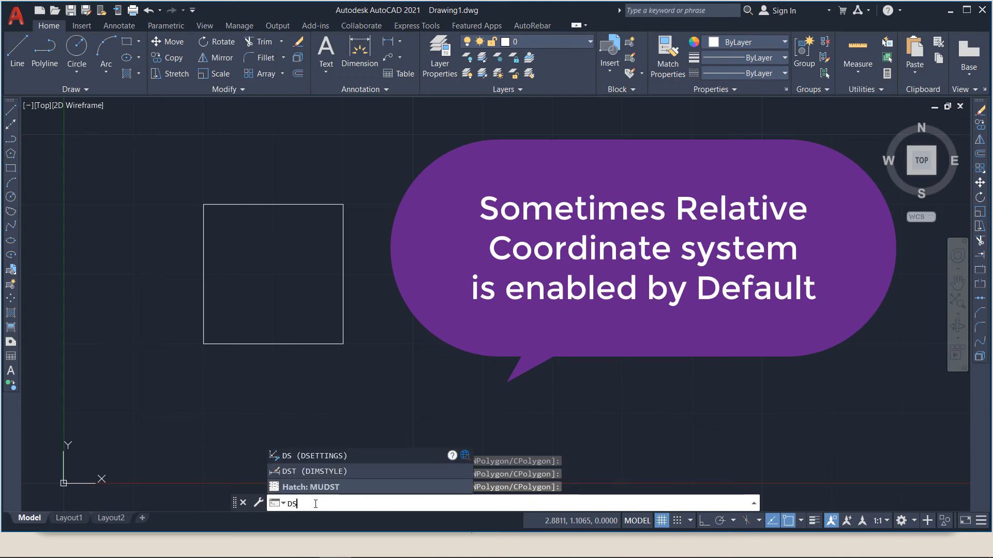
pyautogui.write('ting')
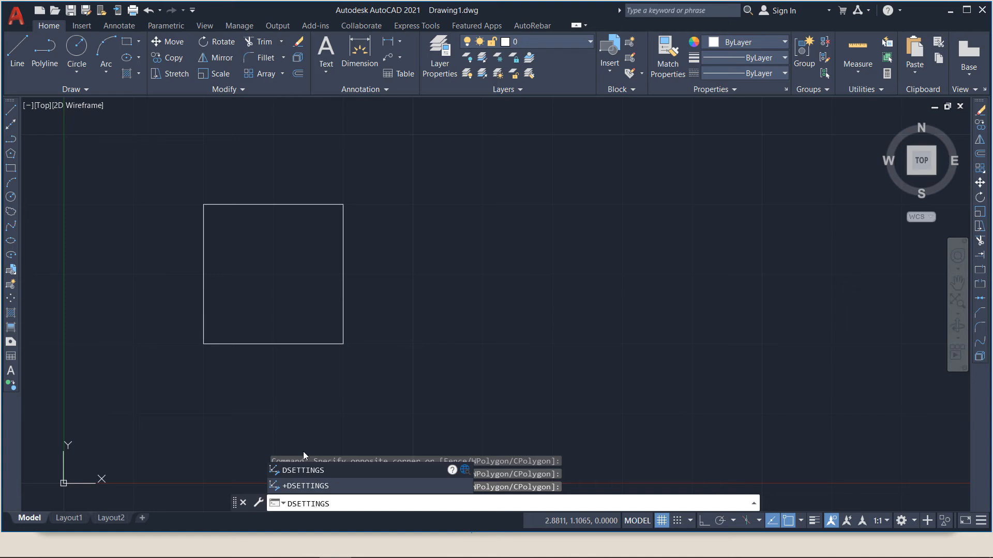
pyautogui.click(312, 470)
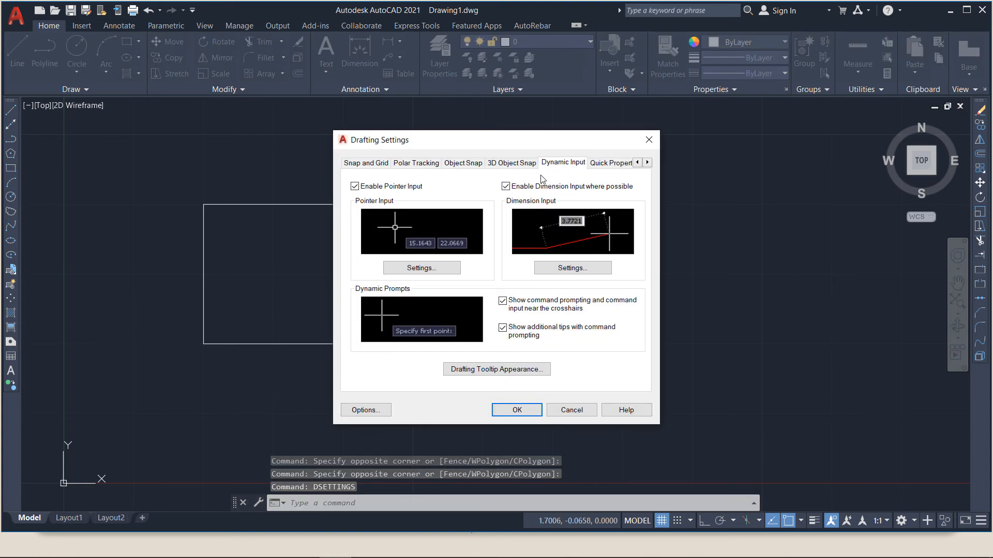
pyautogui.click(421, 268)
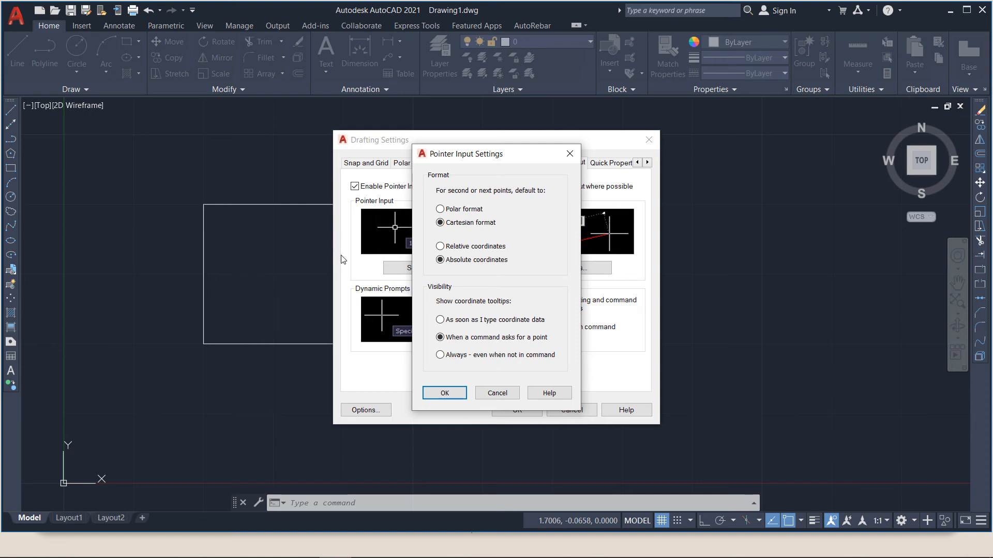
pyautogui.moveTo(453, 162); pyautogui.dragTo(579, 186)
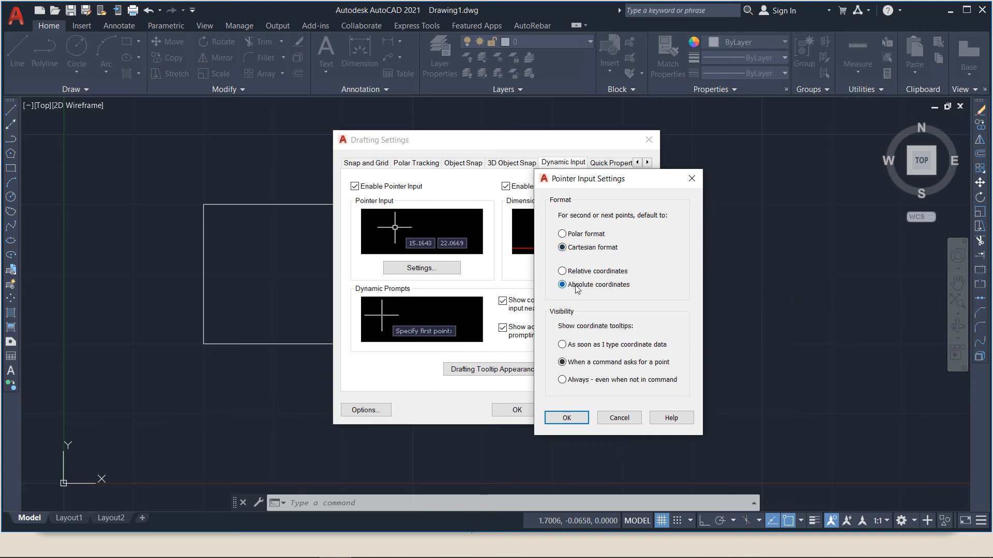
pyautogui.click(567, 417)
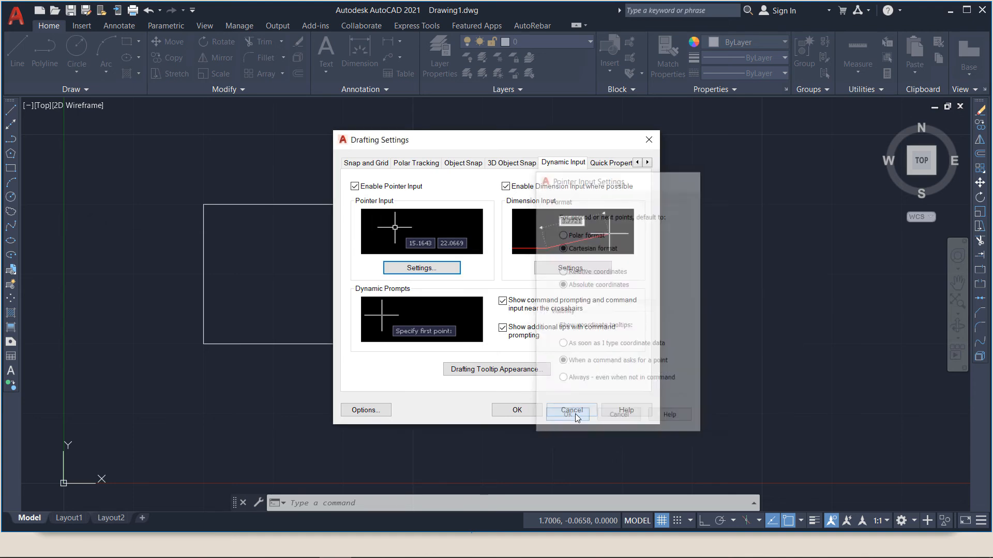
pyautogui.click(536, 413)
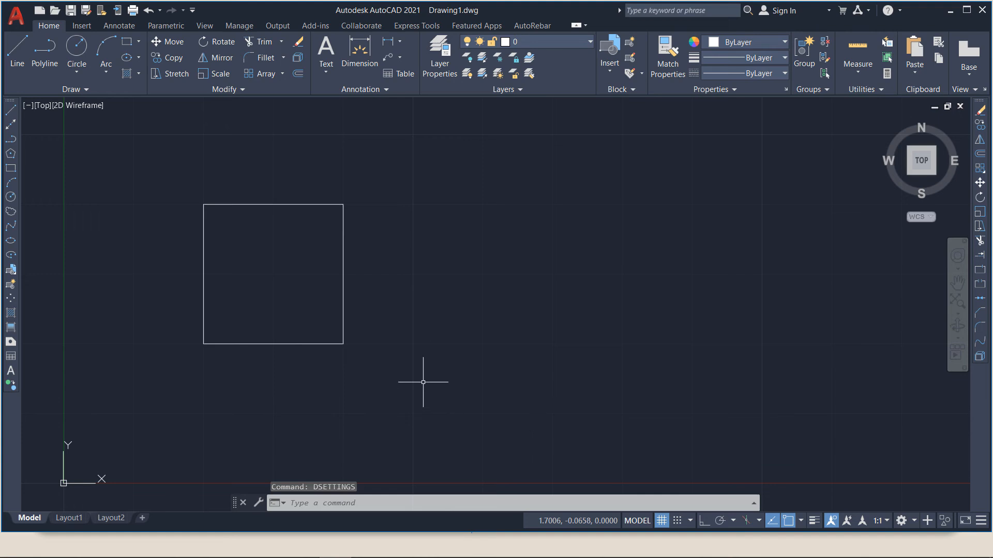
# Switch to the PowerPoint slide show and reveal the Relative Coordinates square example
pyautogui.scroll(-2, 253, 373)
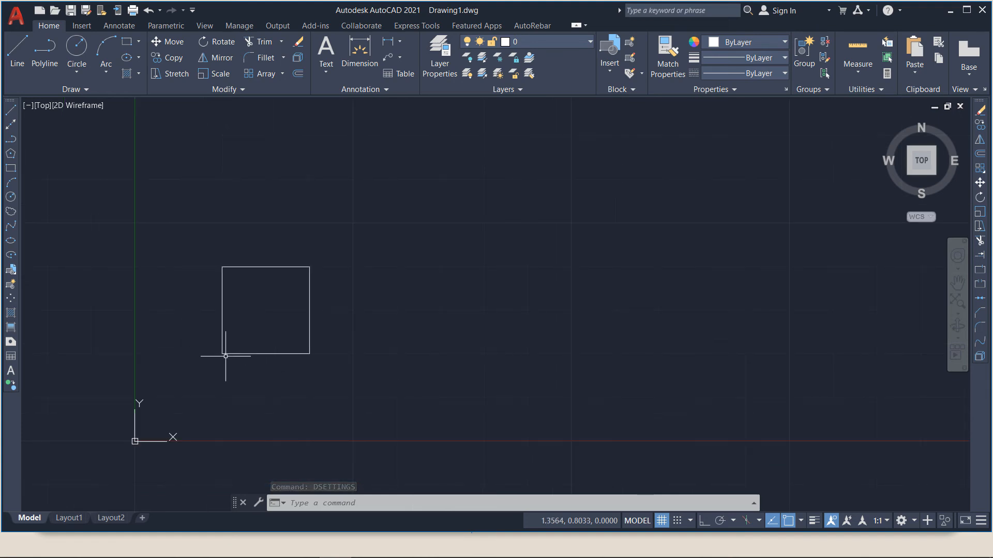
pyautogui.moveTo(324, 548)
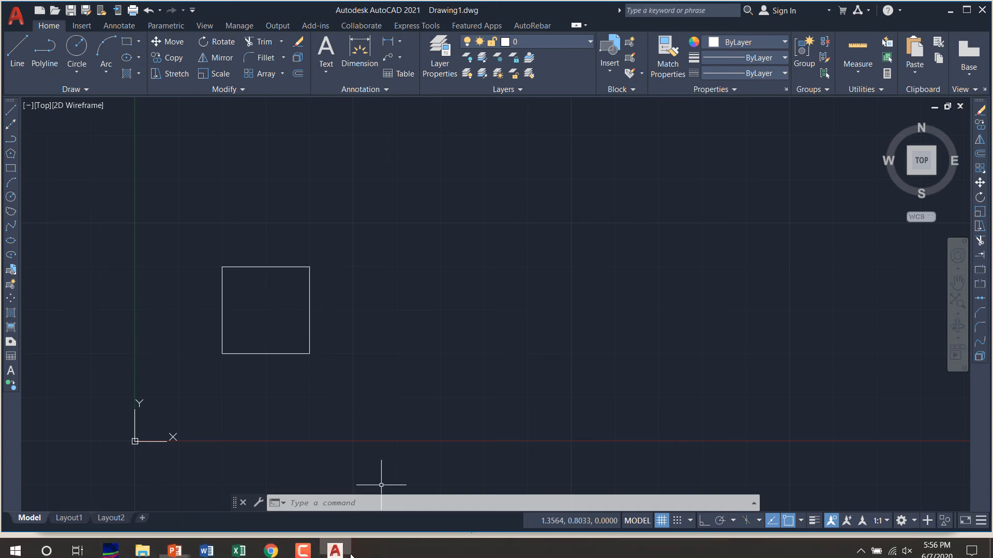
pyautogui.moveTo(183, 553)
pyautogui.click(232, 488)
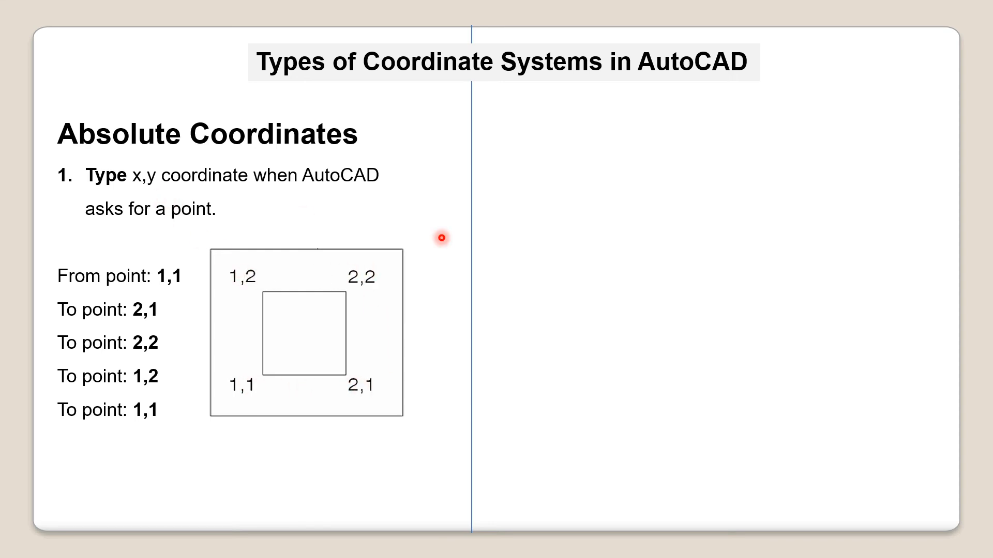
pyautogui.click(441, 236)
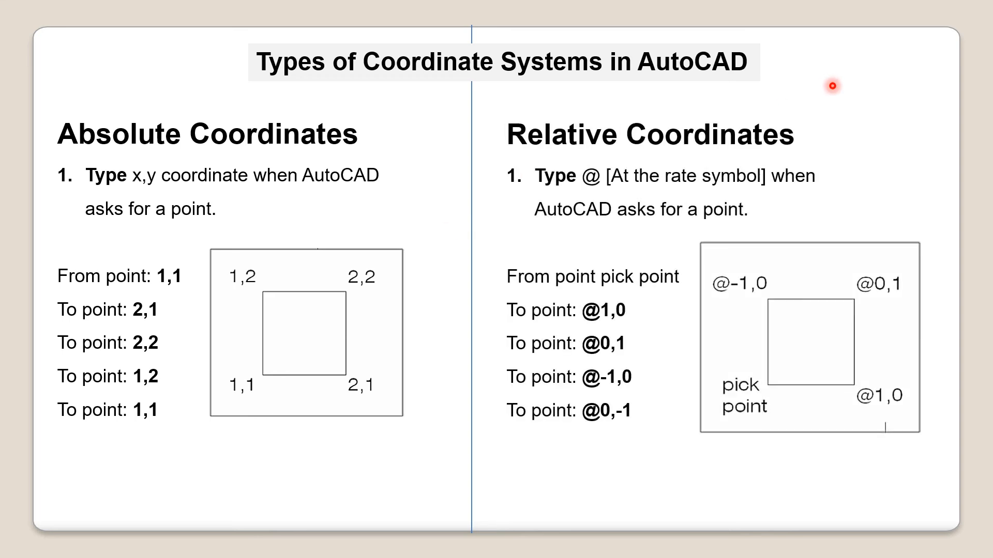
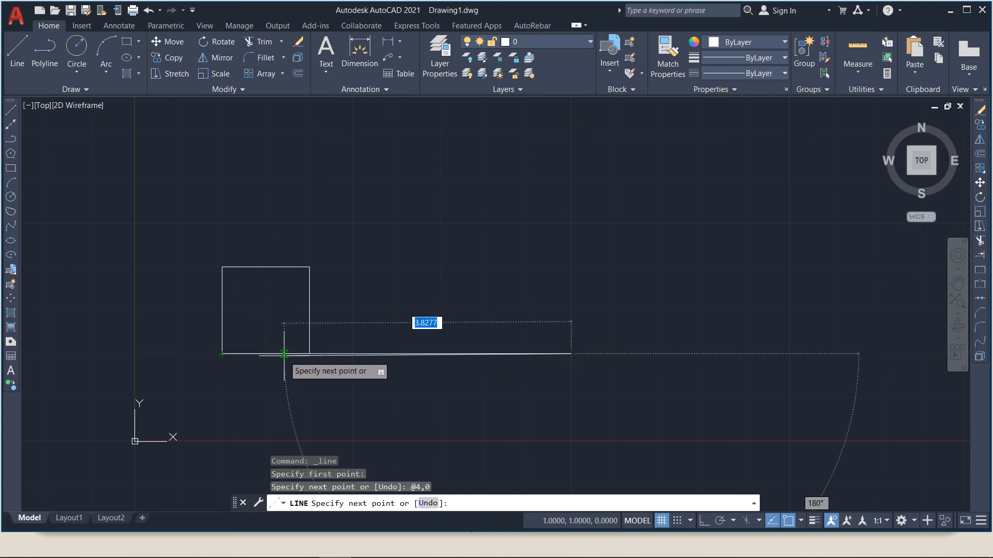
# Draw the larger square's right edge up to the relative point @0,4
pyautogui.scroll(-2, 543, 310)
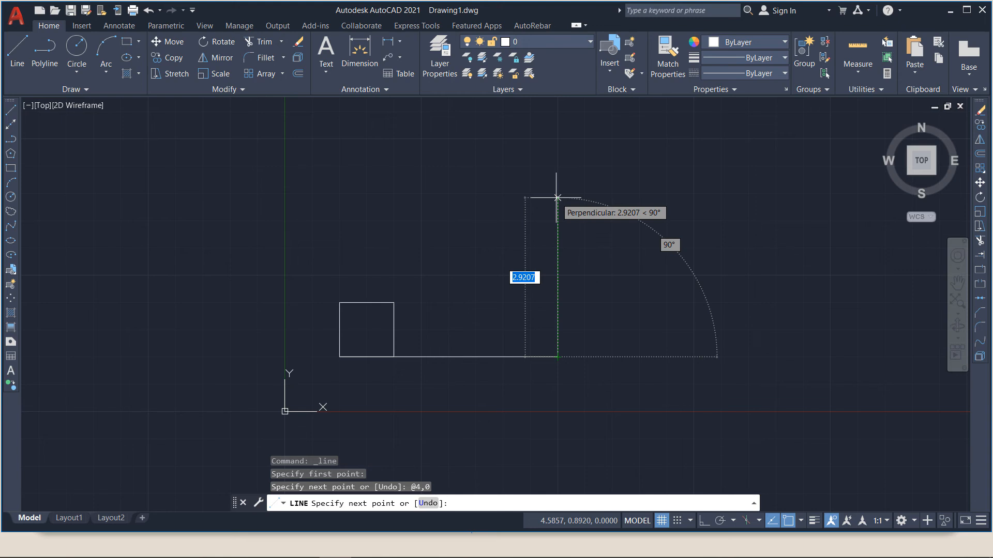
pyautogui.press('F8')
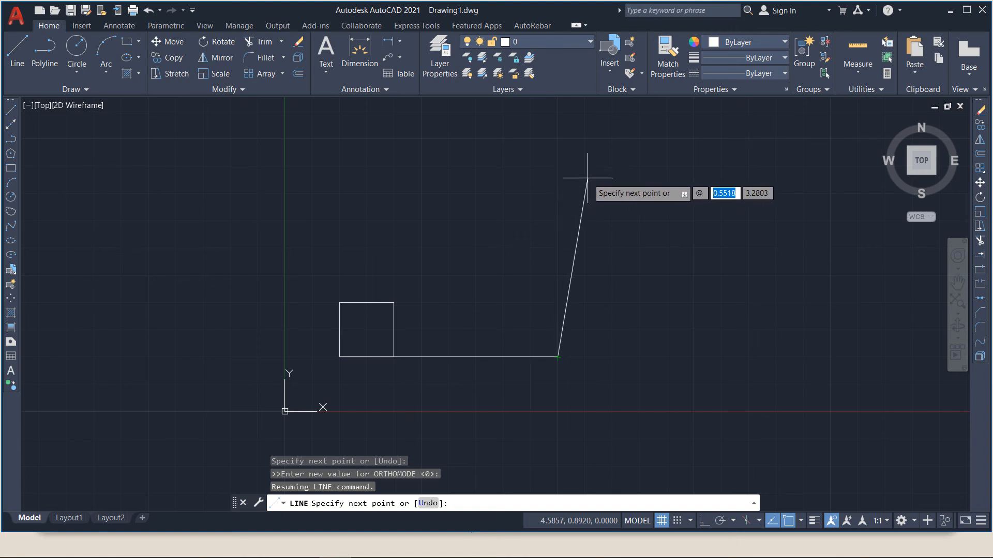
pyautogui.write('0')
pyautogui.press('Tab')
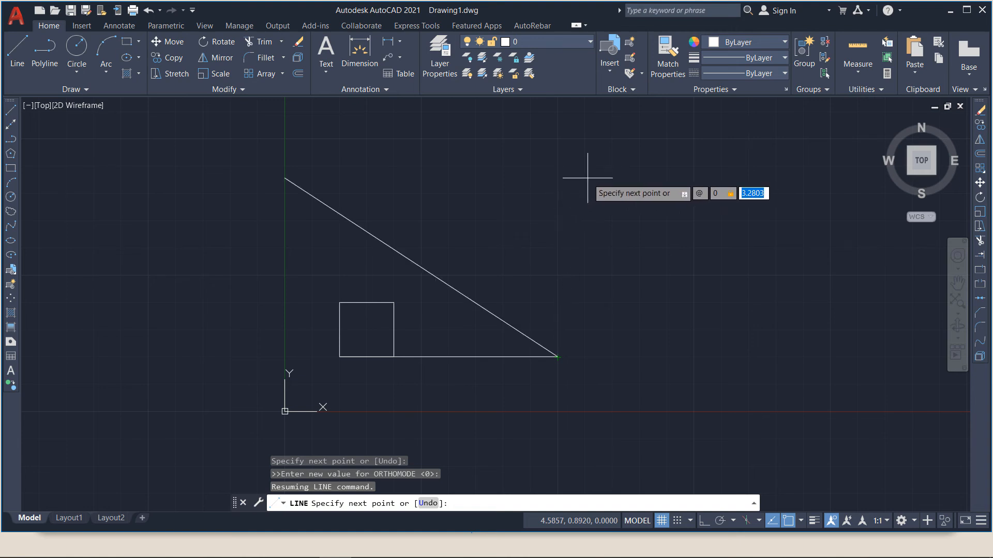
pyautogui.write('4')
pyautogui.press('Return')
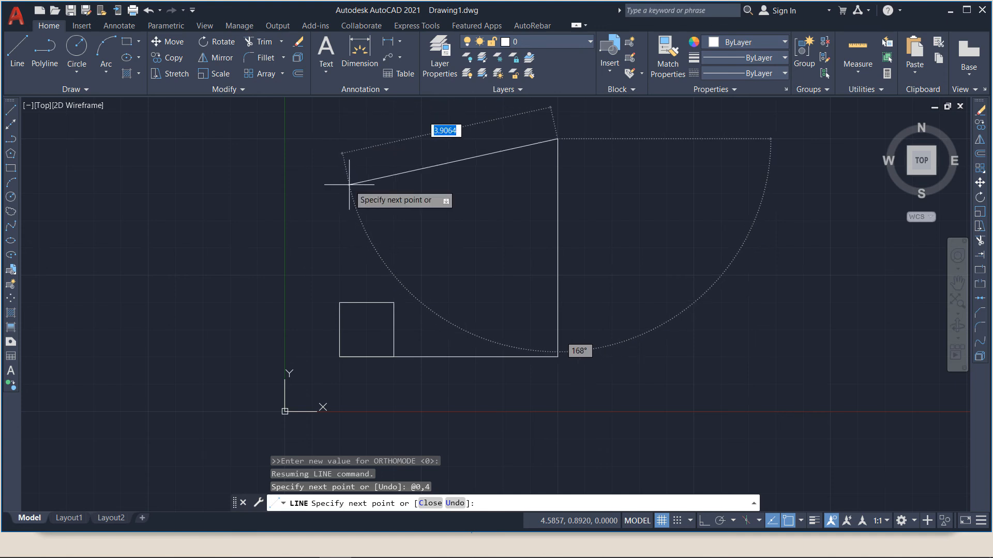
# Draw the larger square's top edge to the relative point @-4,0
pyautogui.write('@')
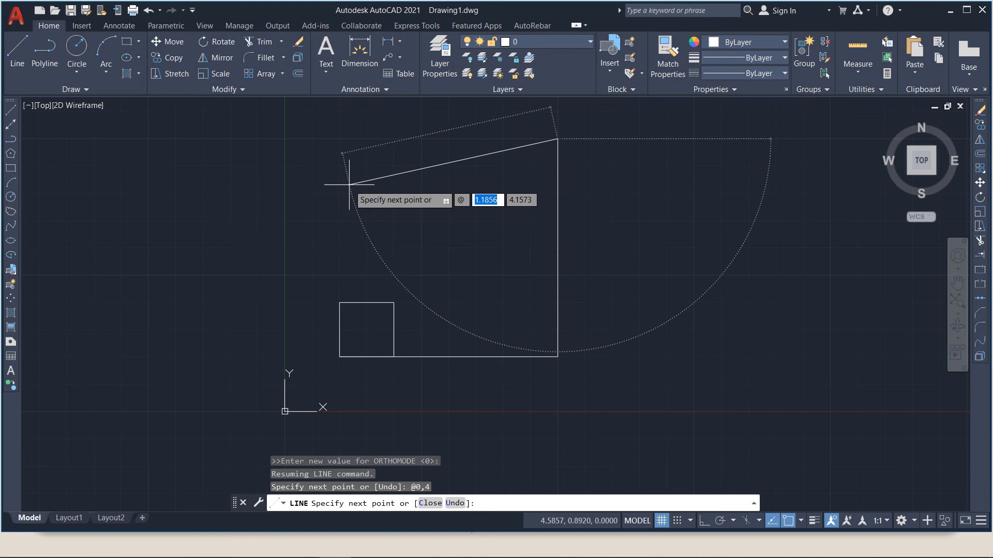
pyautogui.write('-4')
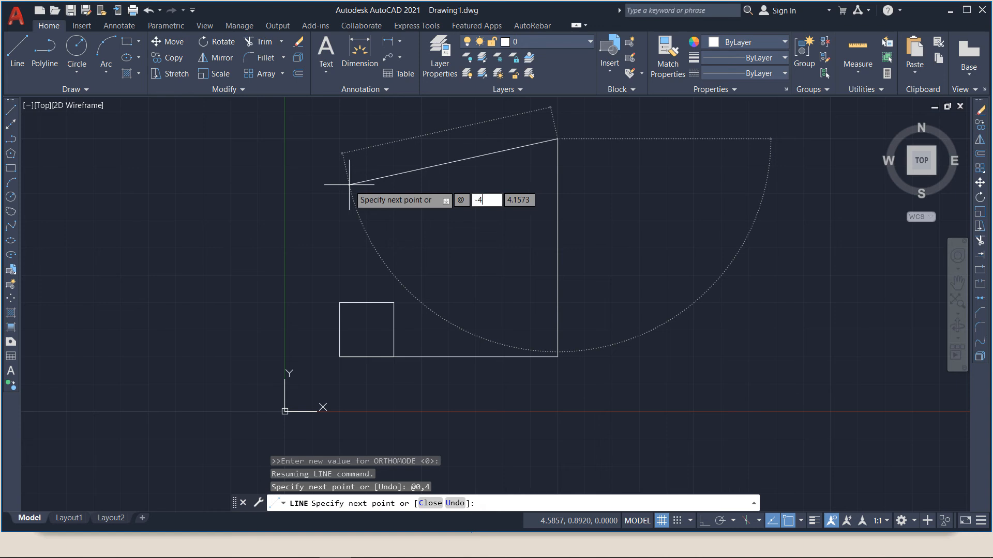
pyautogui.press('Tab')
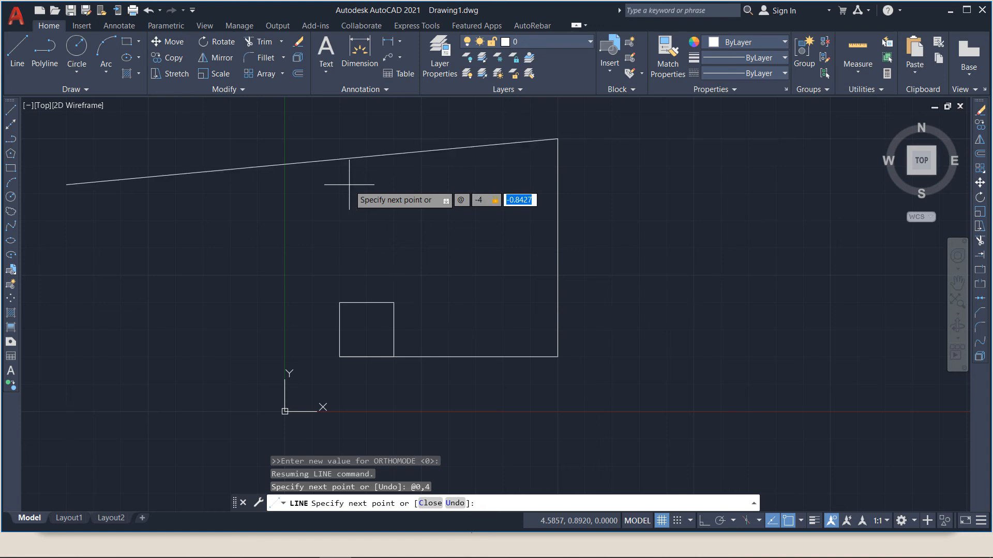
pyautogui.write('0')
pyautogui.press('Return')
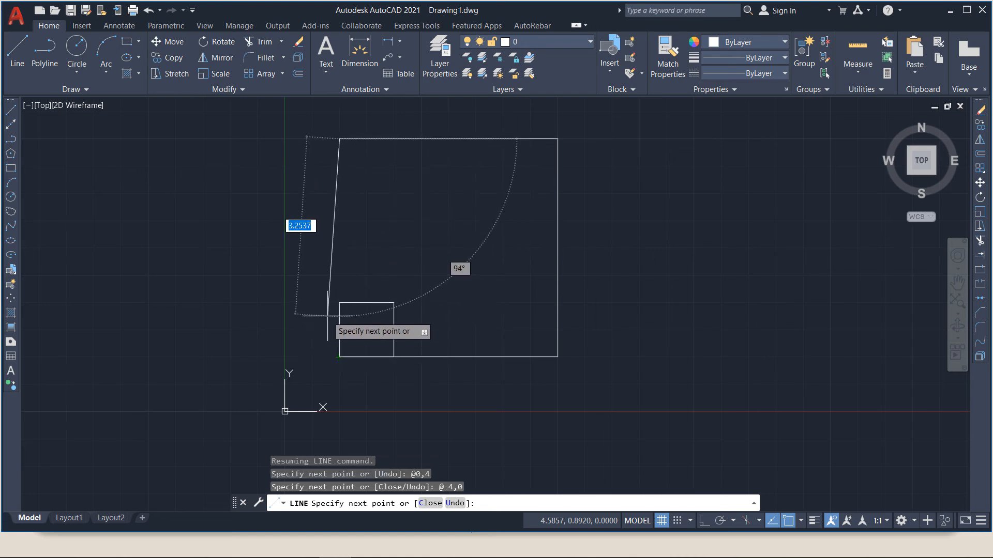
# Draw the larger square's left edge down to the relative point @0,-4 and end the Line command
pyautogui.write('@')
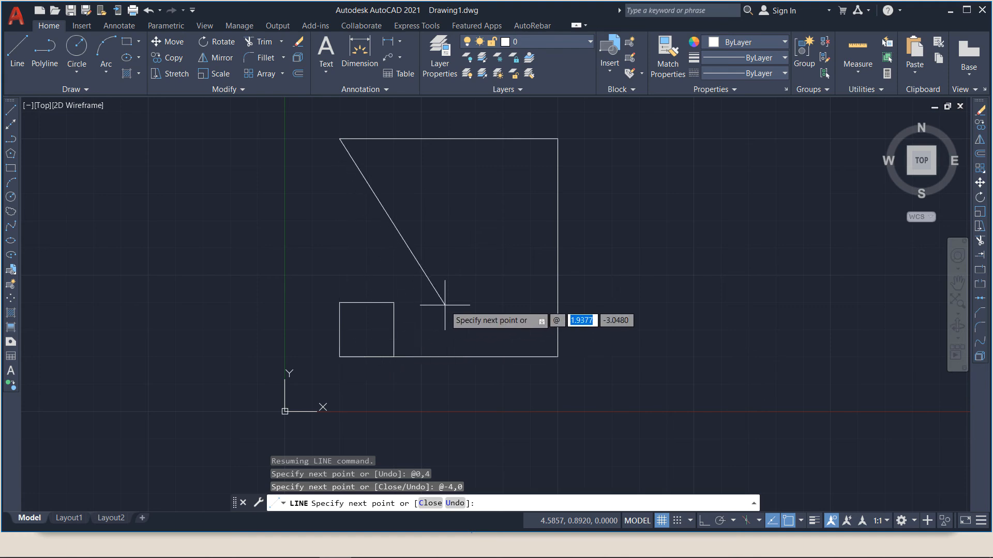
pyautogui.write('0')
pyautogui.press('Tab')
pyautogui.write('-')
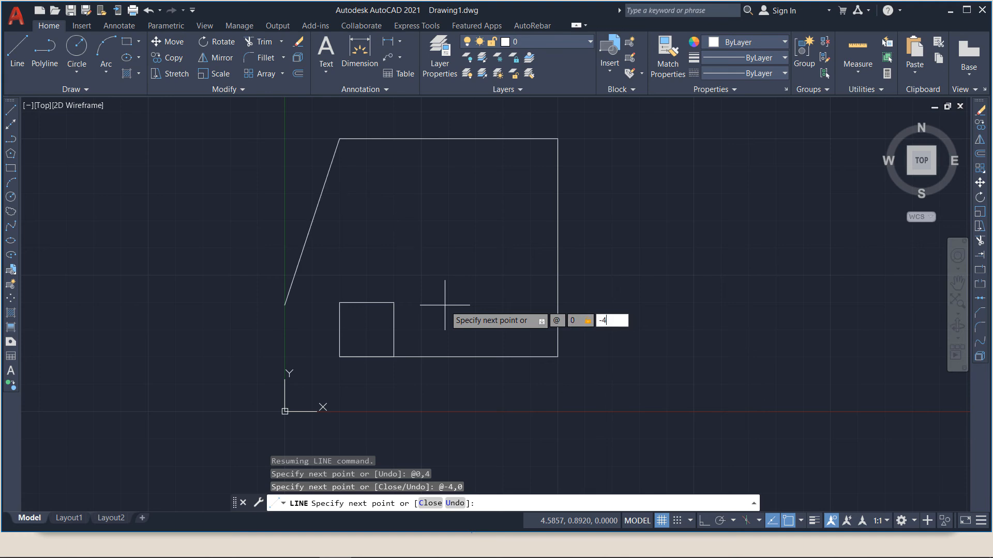
pyautogui.write('4')
pyautogui.press('Return')
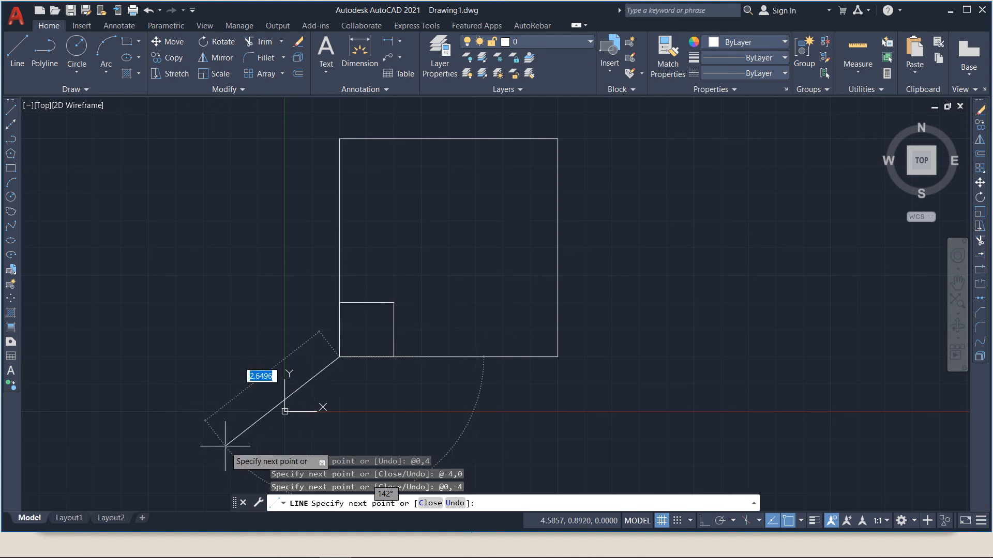
pyautogui.press('Return')
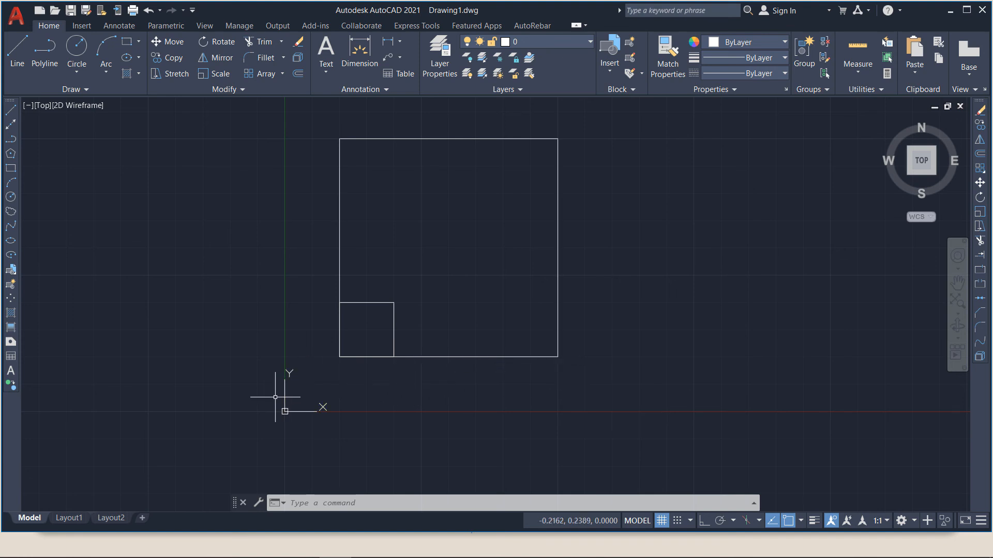
# Review the Polar Coordinates square example in the PowerPoint slide show, and return to AutoCAD
pyautogui.moveTo(174, 546)
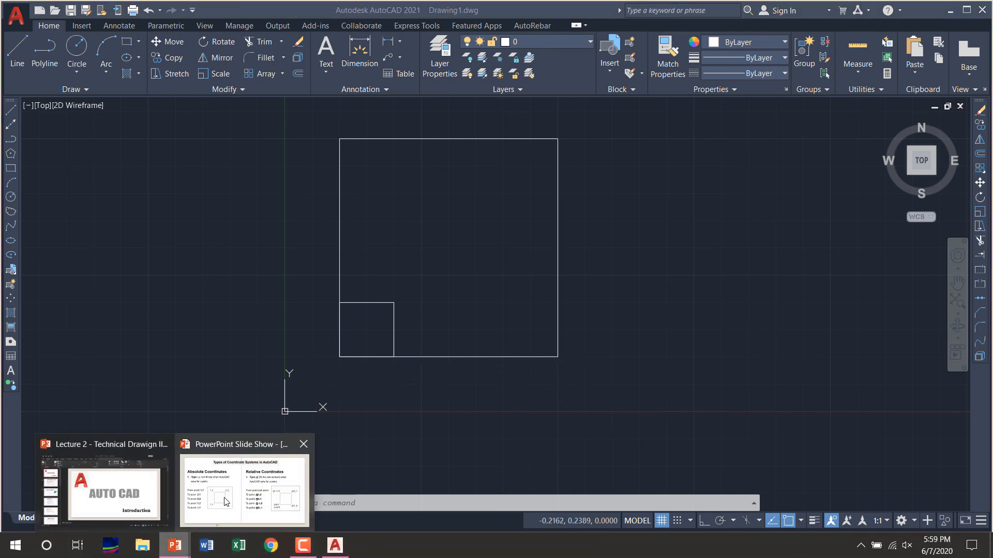
pyautogui.click(226, 502)
pyautogui.click(295, 391)
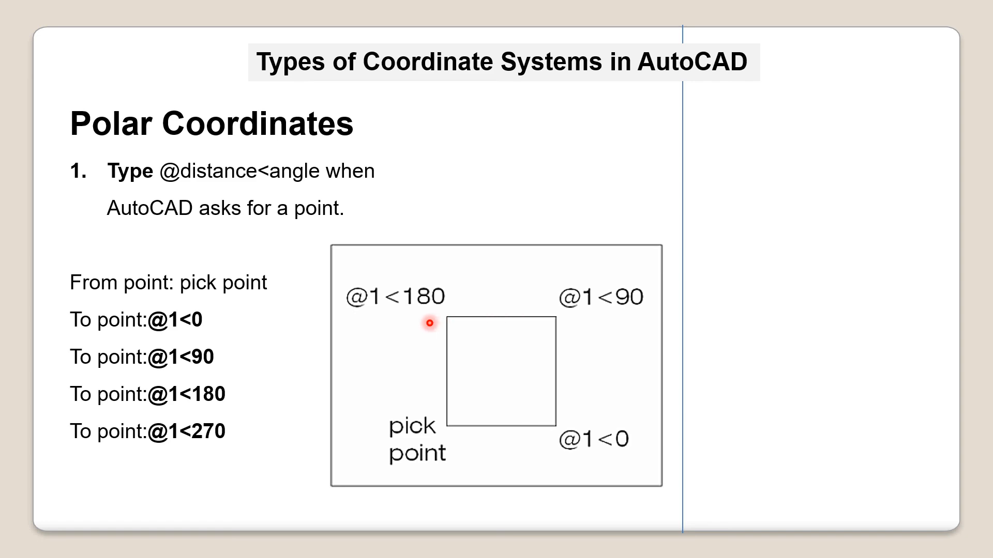
pyautogui.hotkey('alt', 'Tab')
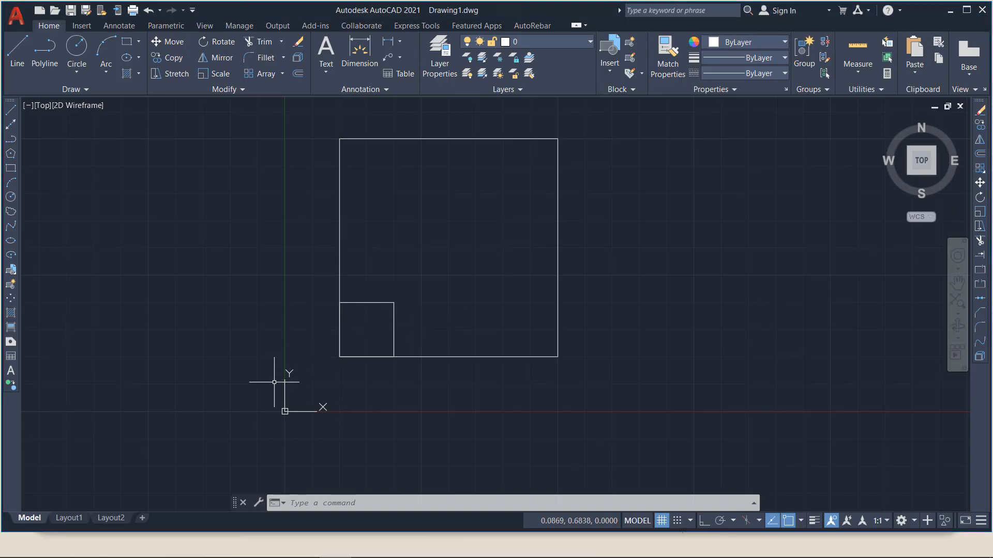
# Start a line at a free point to the right of the existing squares and draw the new square's bottom edge to @1<0
pyautogui.scroll(-2, 274, 382)
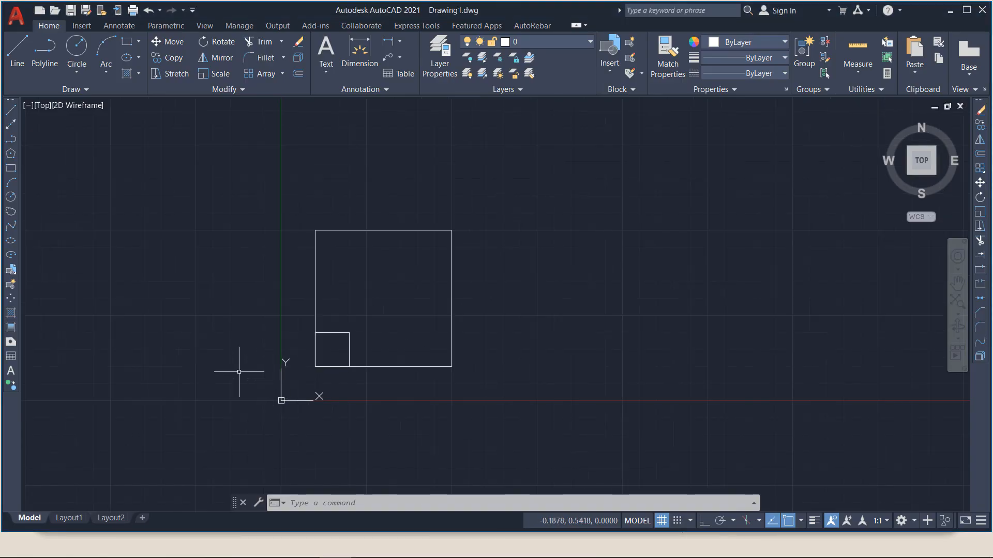
pyautogui.click(11, 111)
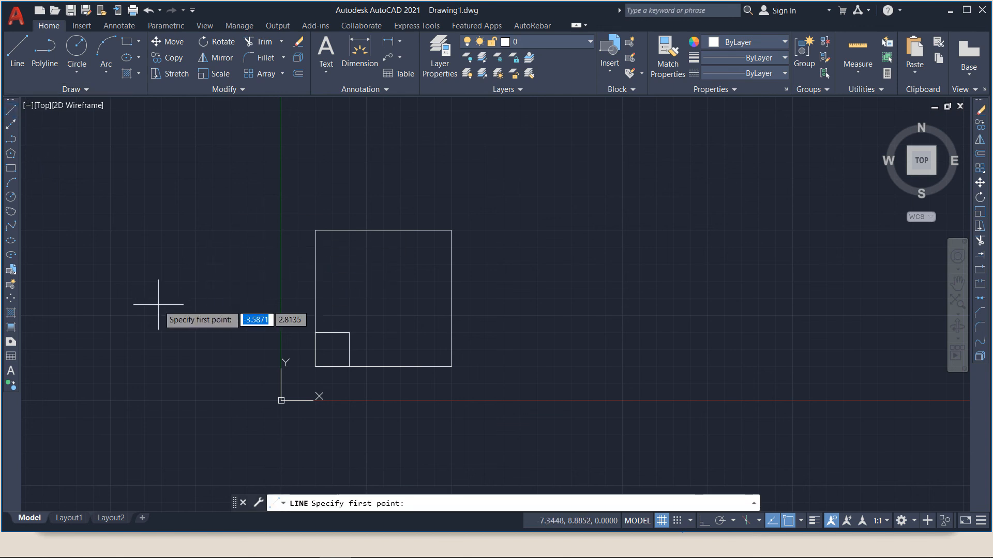
pyautogui.scroll(-2, 159, 305)
pyautogui.scroll(2, 388, 332)
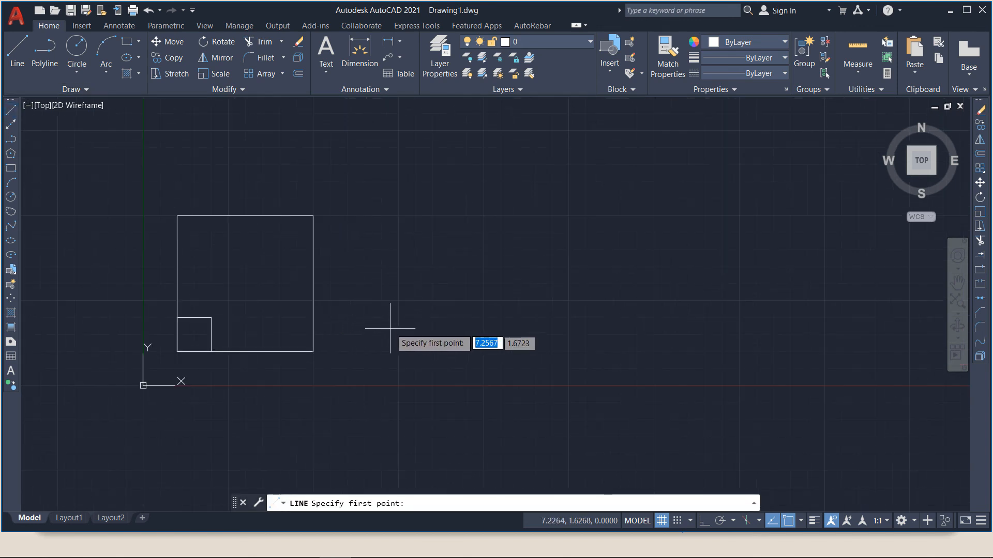
pyautogui.click(399, 301)
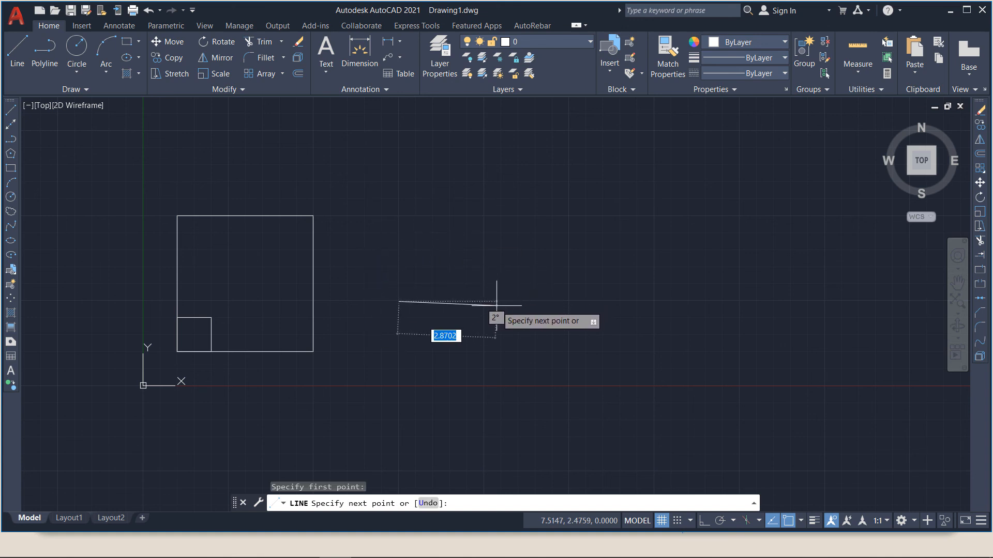
pyautogui.press('F8')
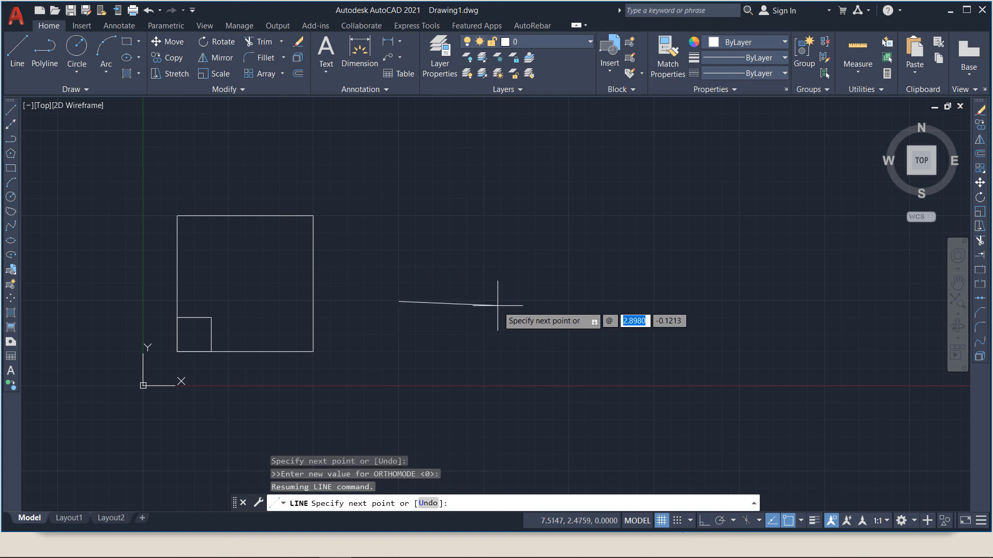
pyautogui.write('1<')
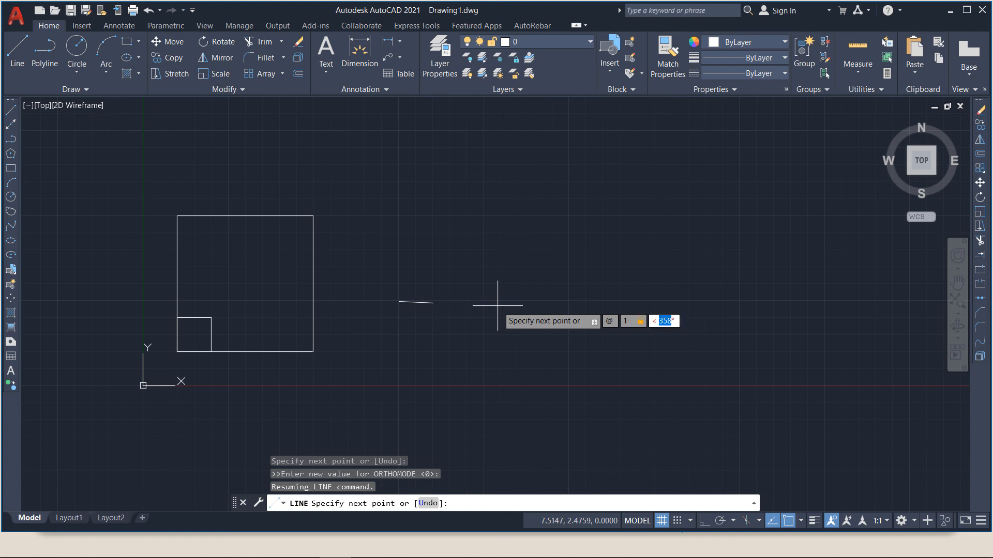
pyautogui.write('0')
pyautogui.press('Return')
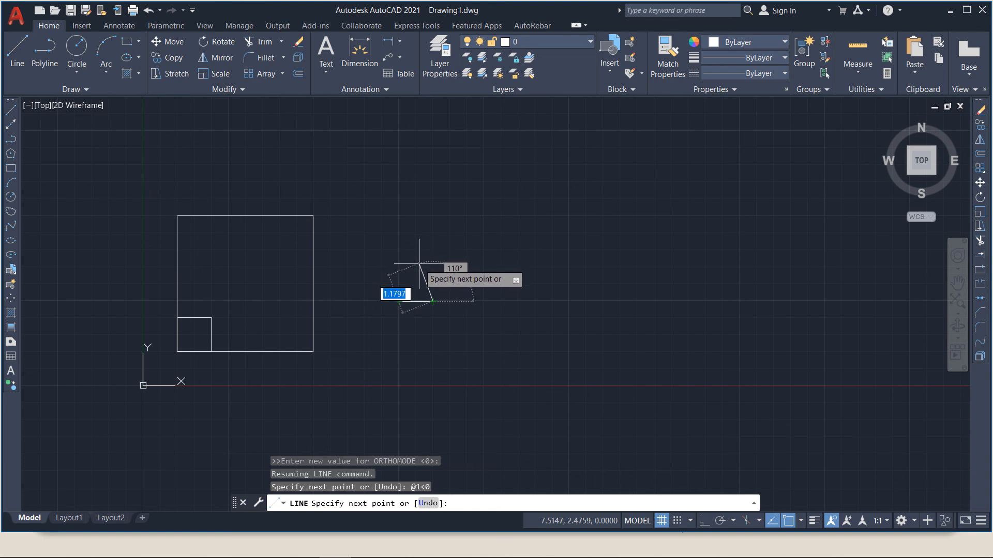
# Draw the new square's right edge upward to the polar point @1<90
pyautogui.scroll(2, 429, 298)
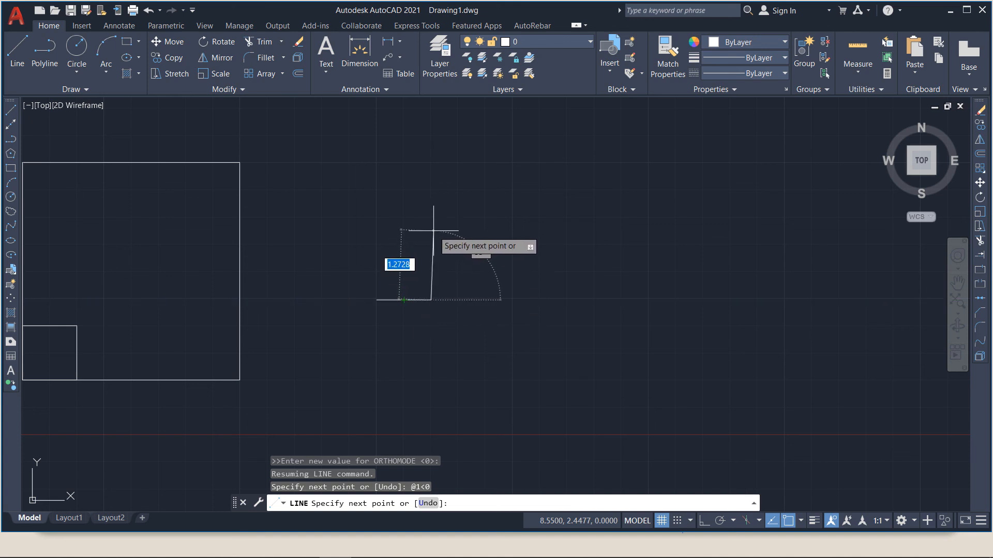
pyautogui.write('@')
pyautogui.write('1')
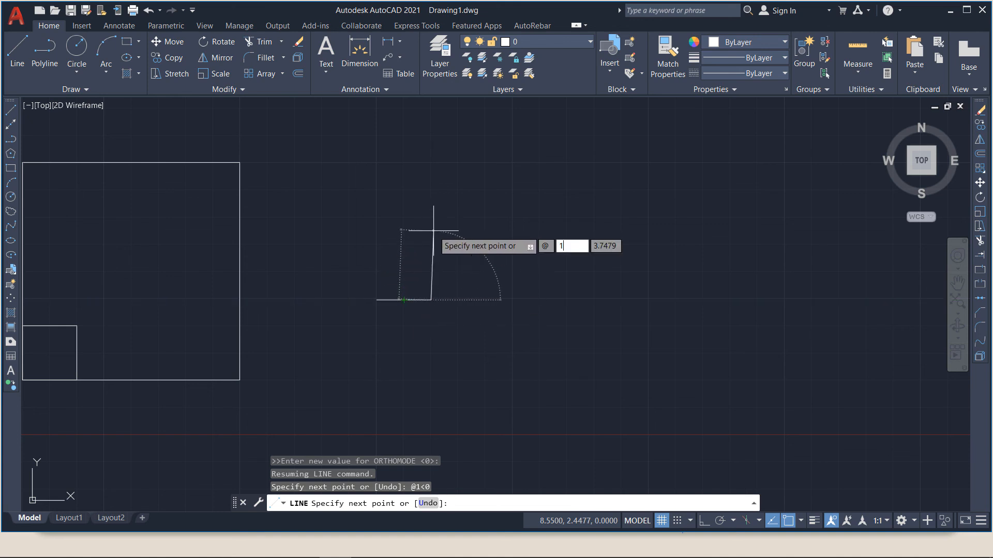
pyautogui.write('<')
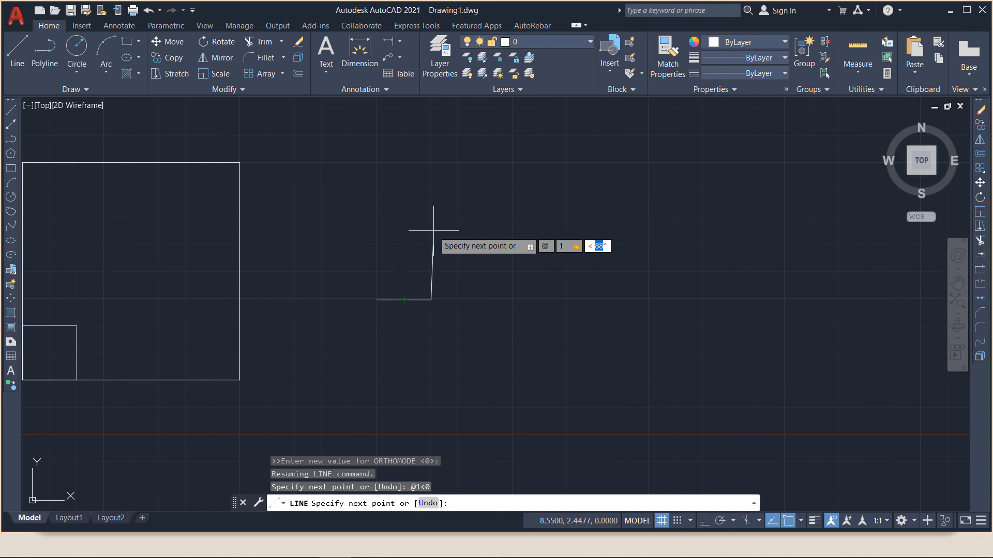
pyautogui.write('90')
pyautogui.press('Return')
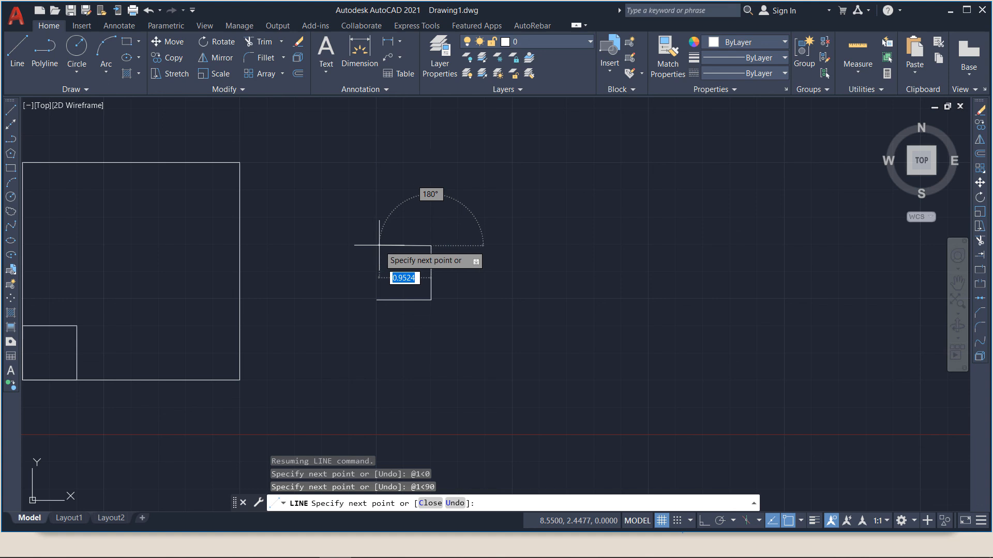
# Draw the new square's top edge to the polar point @1<180
pyautogui.write('@')
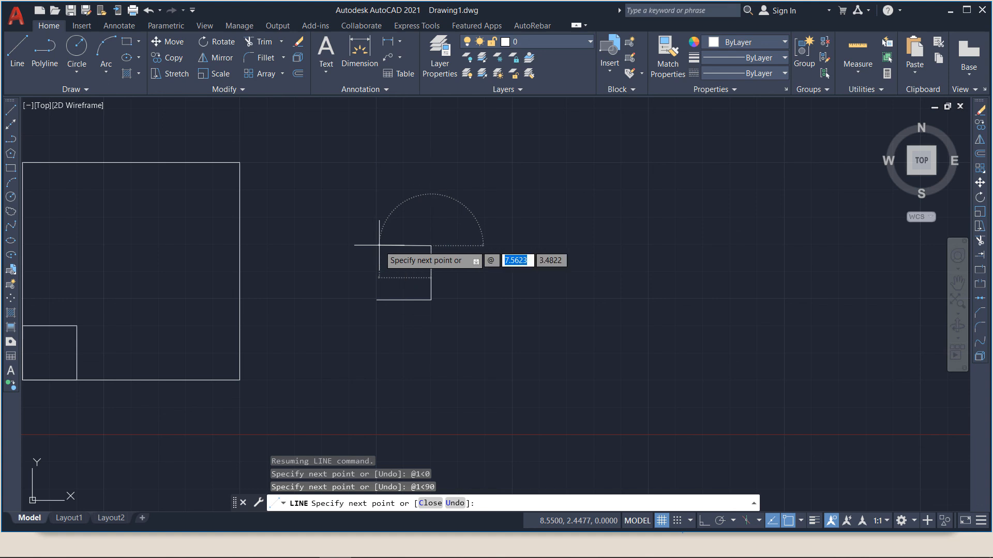
pyautogui.write('1')
pyautogui.write('<')
pyautogui.write('18')
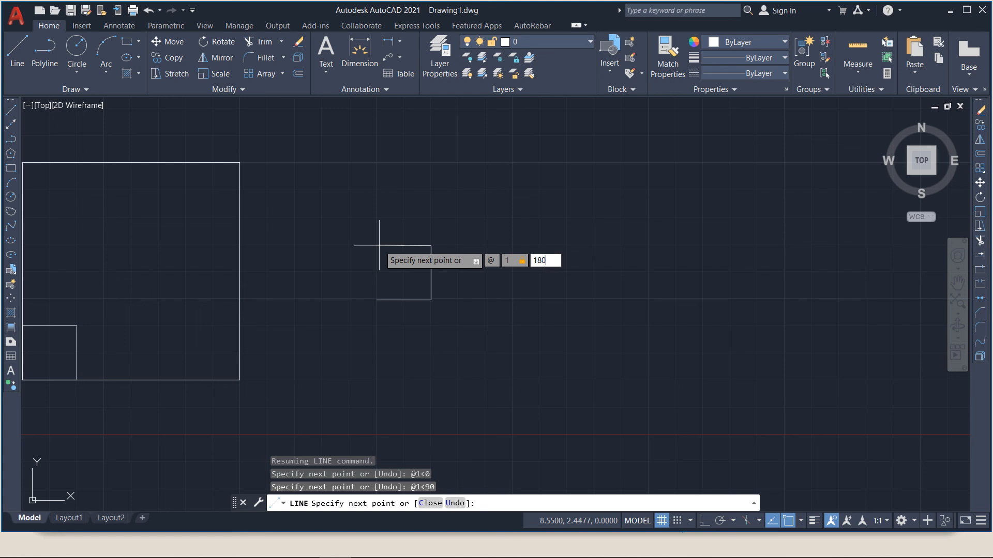
pyautogui.press('Return')
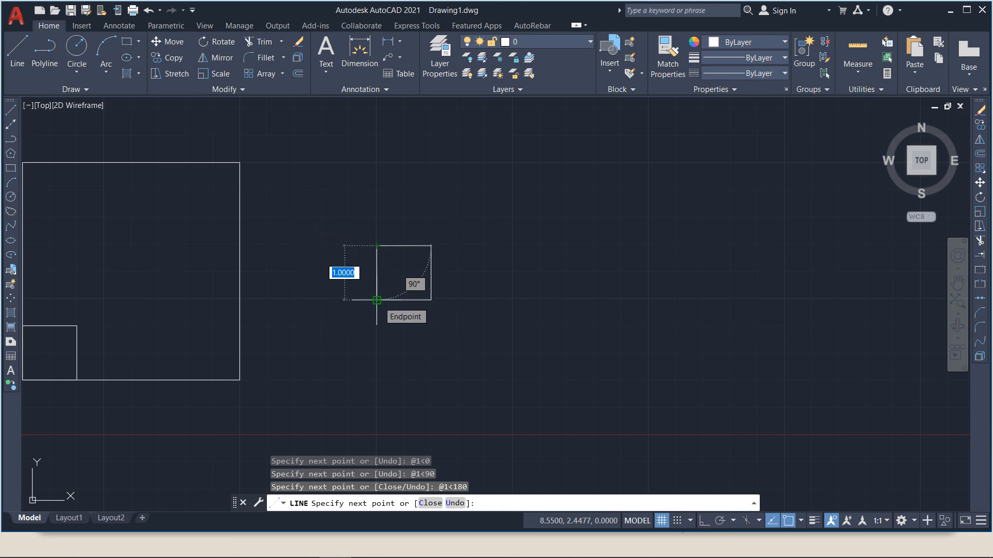
# Draw the new square's left edge down to the polar point @1<270 and end the Line command
pyautogui.press('F8')
pyautogui.write('1')
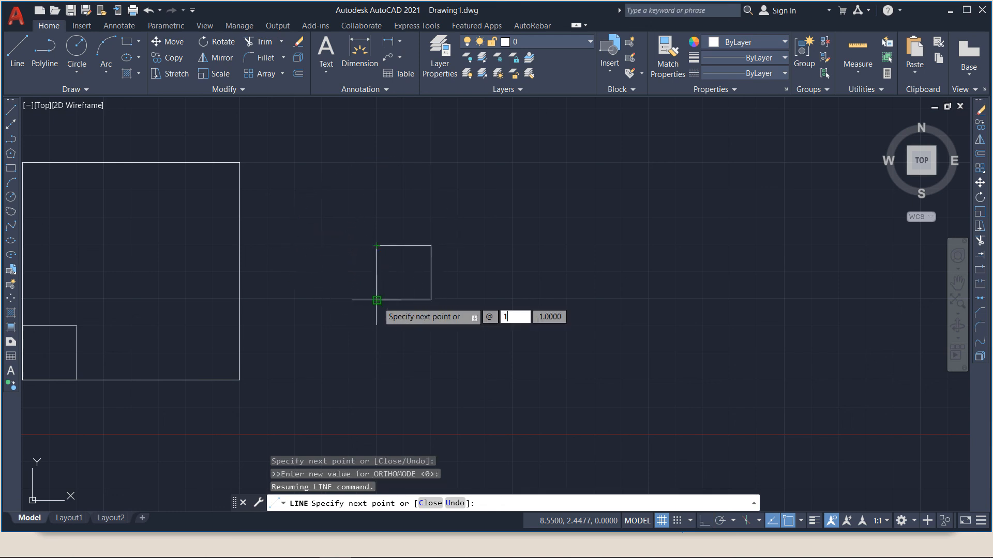
pyautogui.write('<')
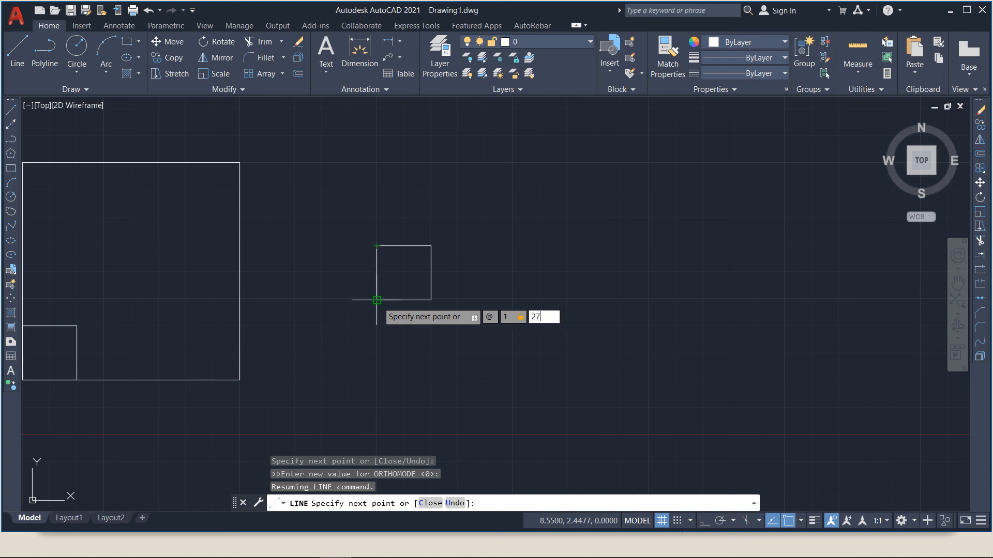
pyautogui.press('Return')
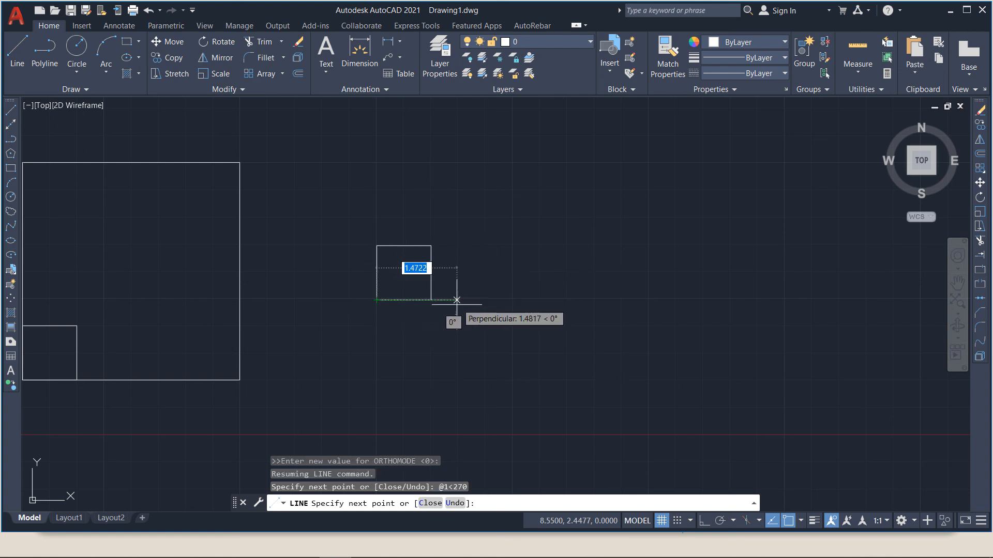
pyautogui.press('Return')
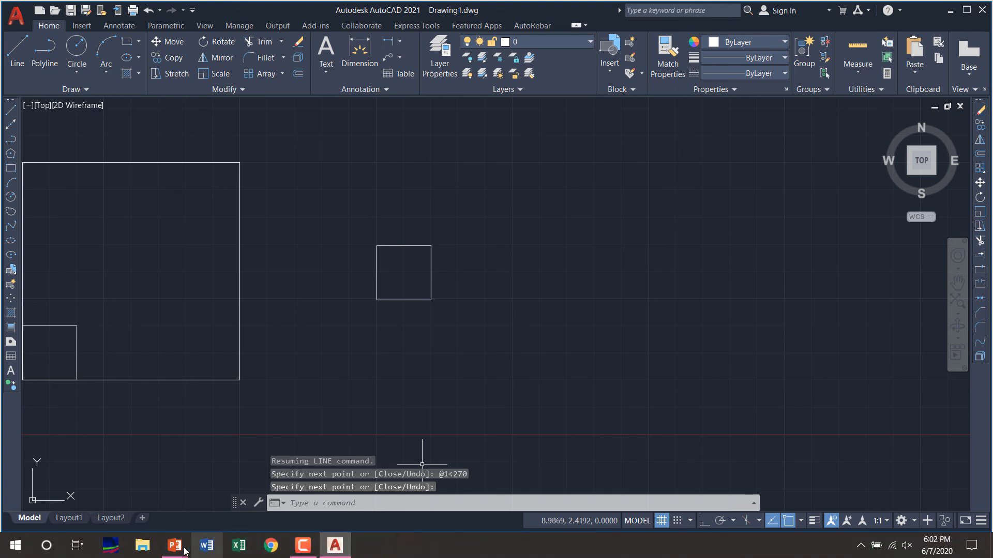
# Switch to the PowerPoint slide show and advance from the Polar Coordinates slide to the closing slide
pyautogui.moveTo(172, 551)
pyautogui.click(243, 494)
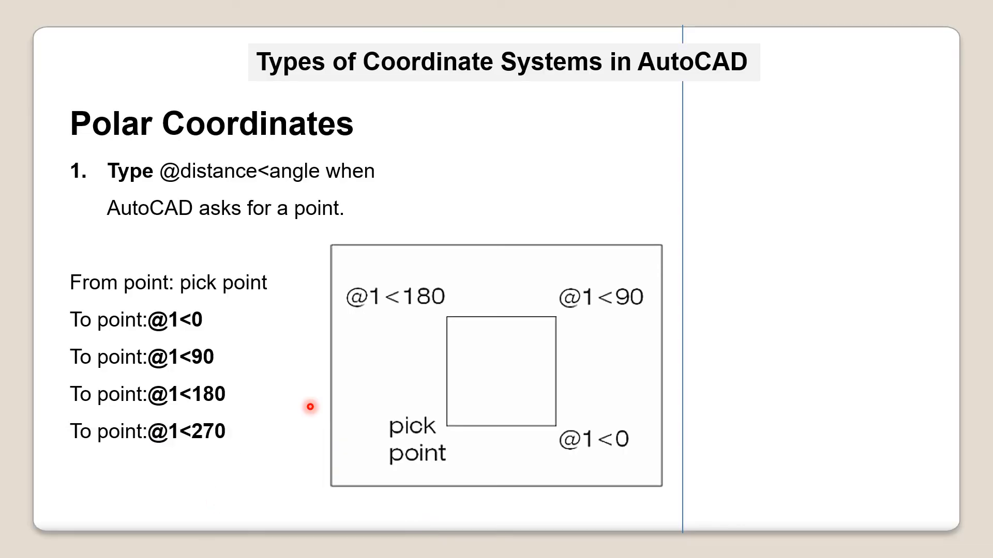
pyautogui.click(358, 258)
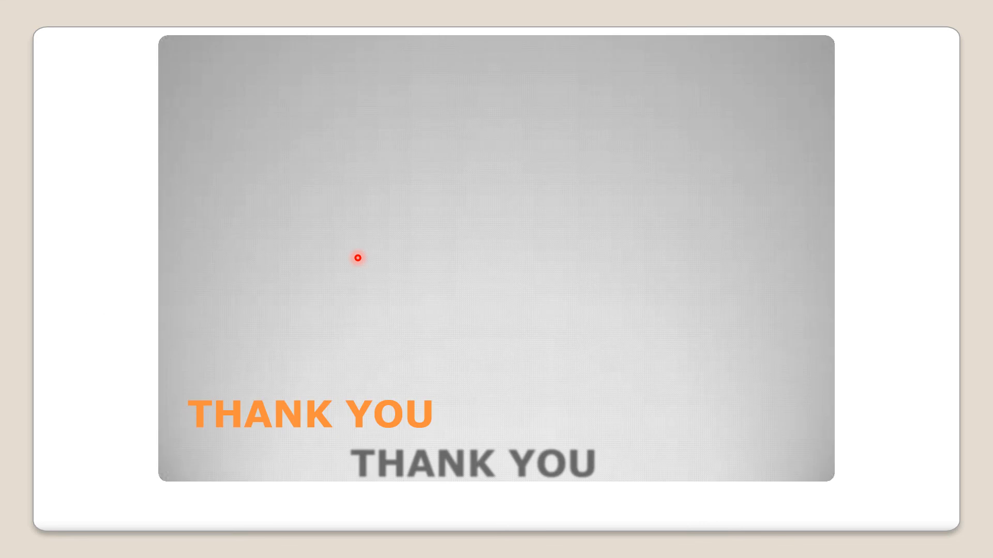